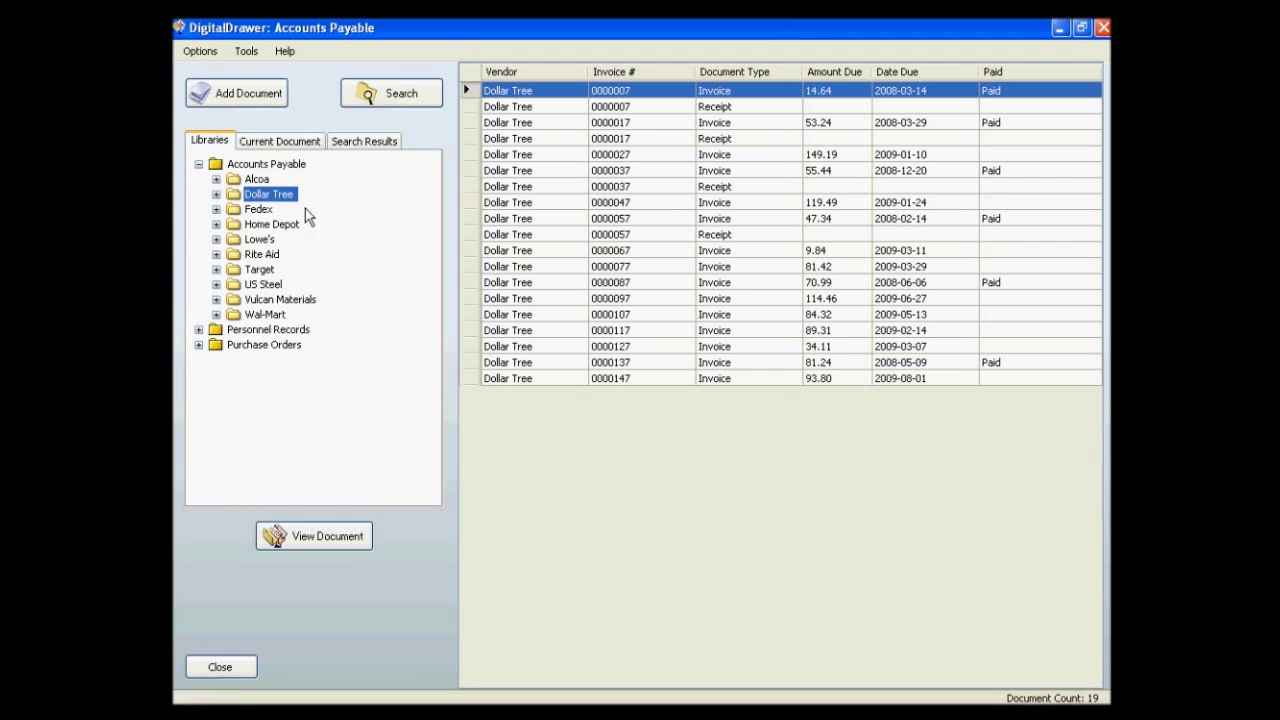
Browse the document lists of the Accounts Payable, Personnel Records and Purchase Orders libraries, ending on Accounts Payable.
left_click(286, 165)
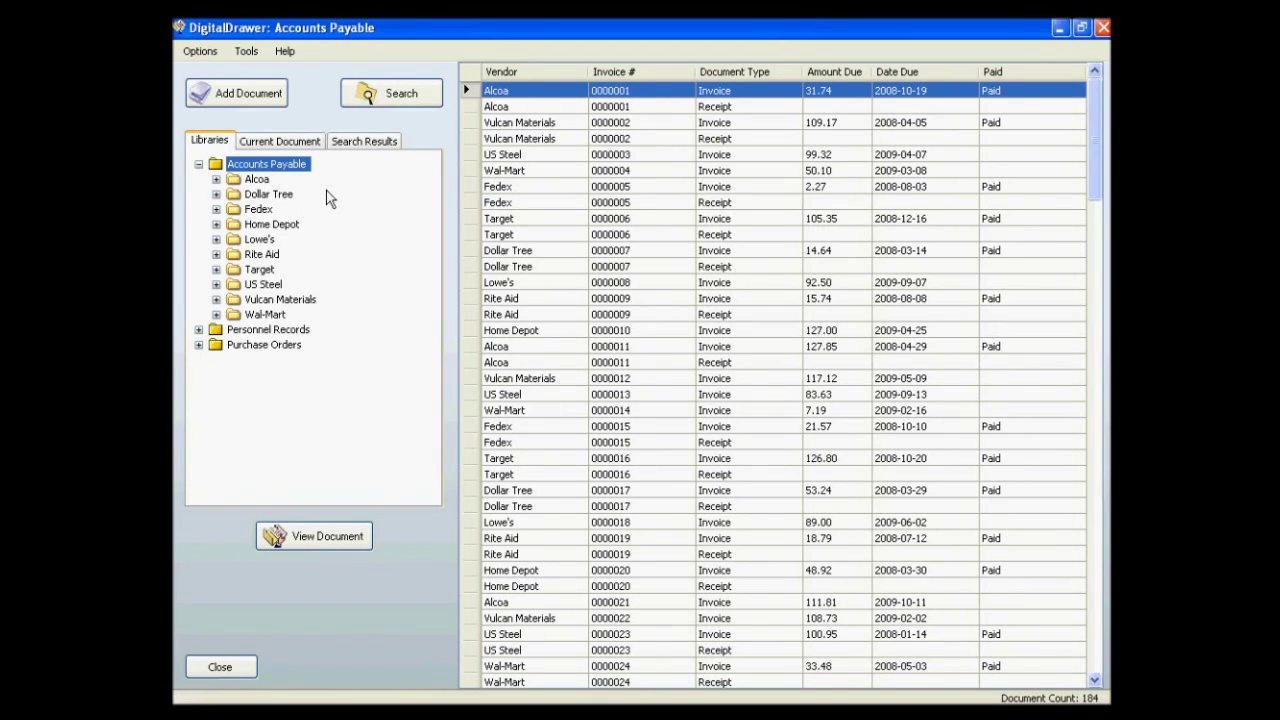
left_click(296, 333)
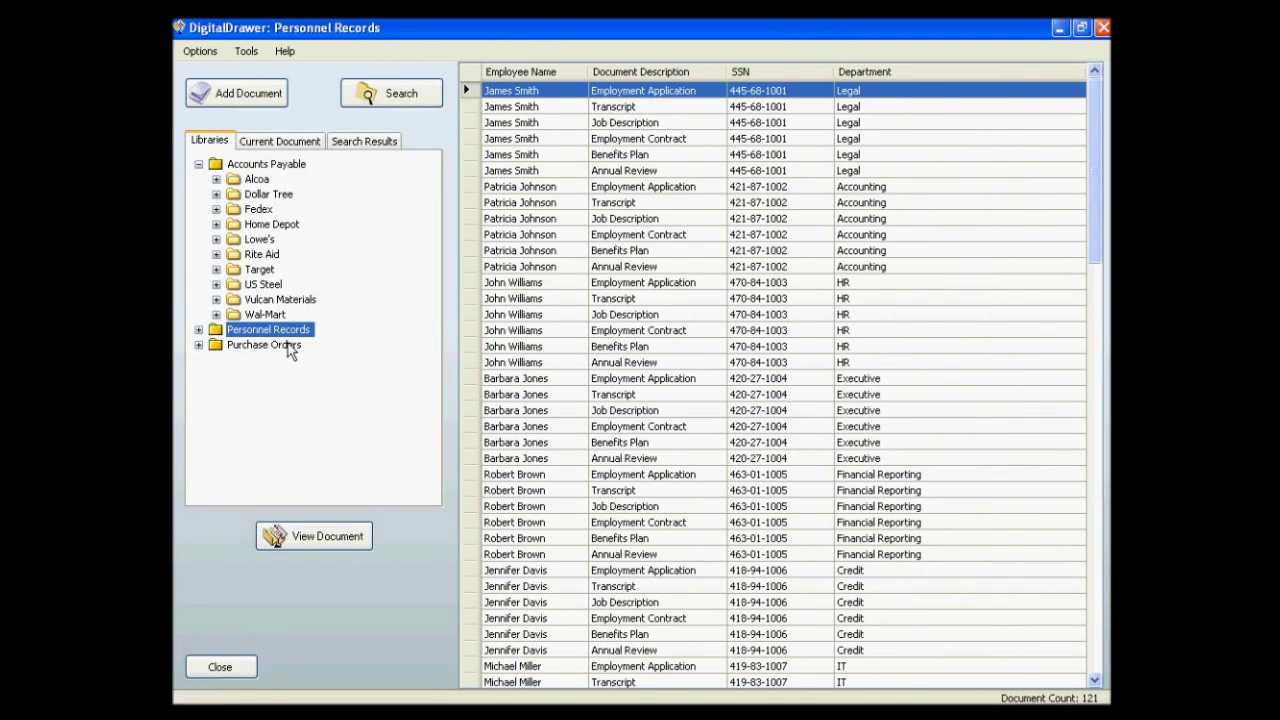
left_click(289, 346)
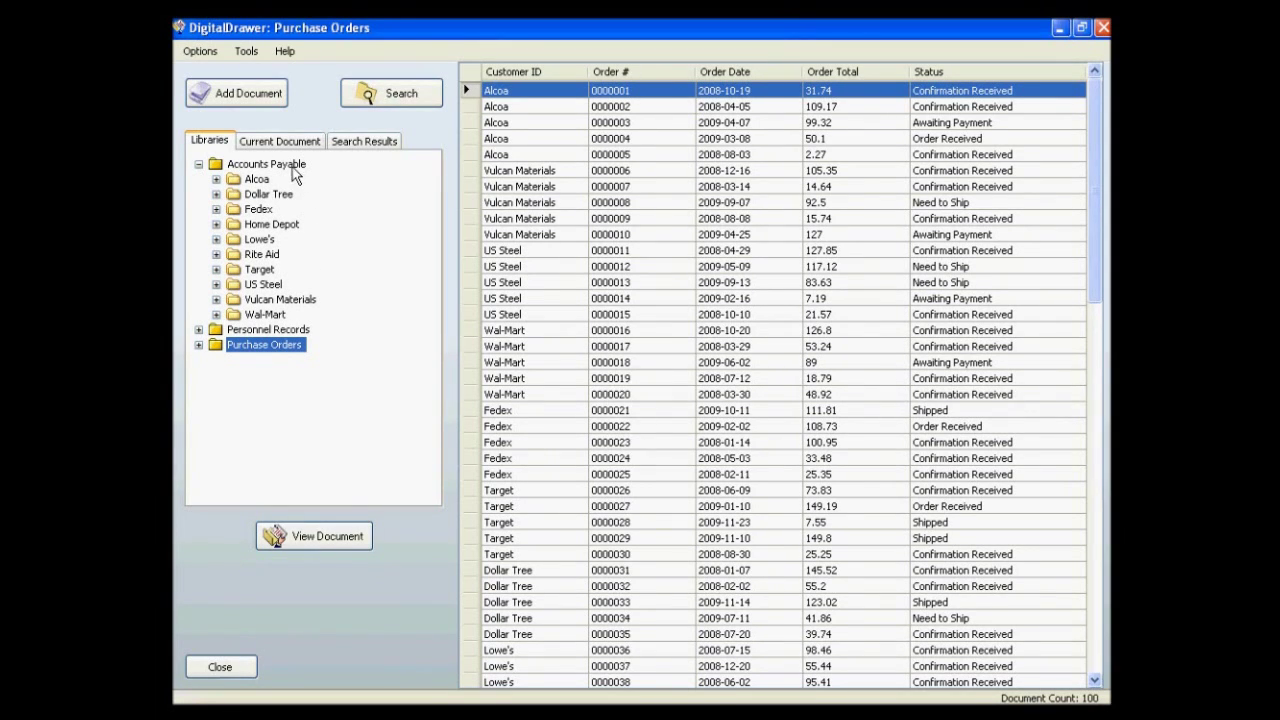
left_click(292, 168)
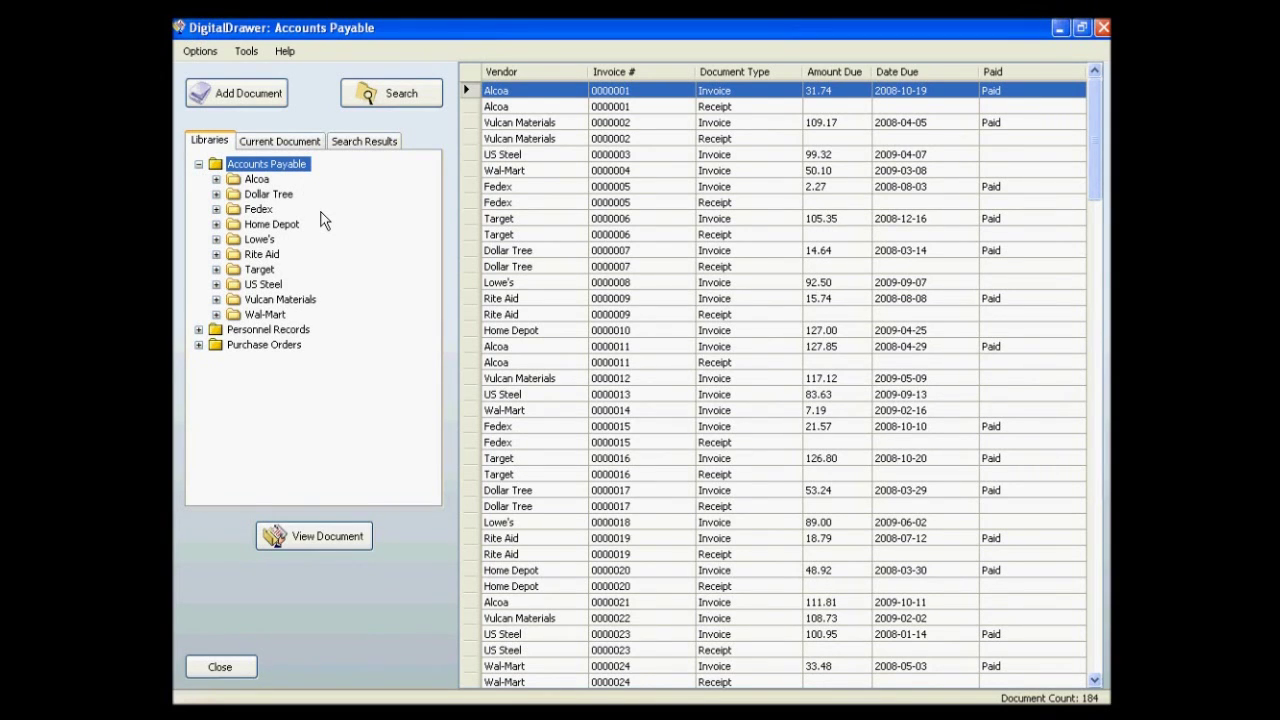
View the Fedex invoice due 2008-08-03 in the document viewer and close it.
left_click(542, 176)
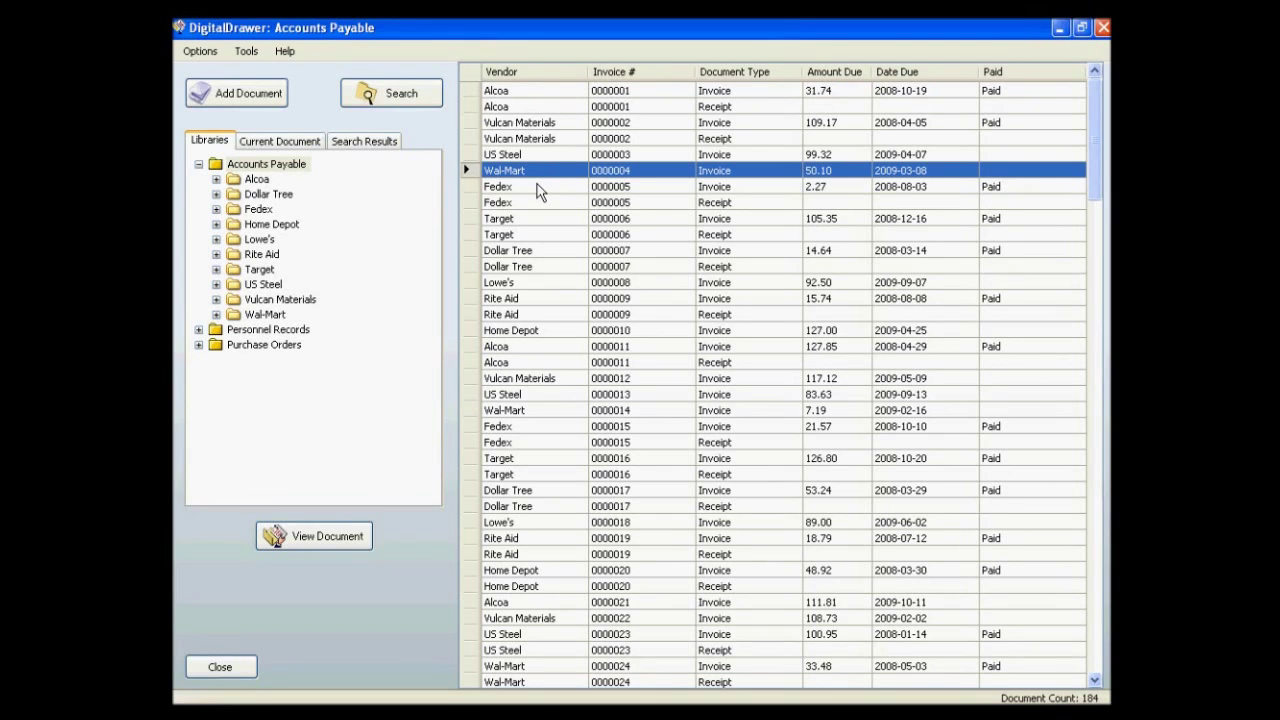
left_click(537, 190)
left_click(538, 205)
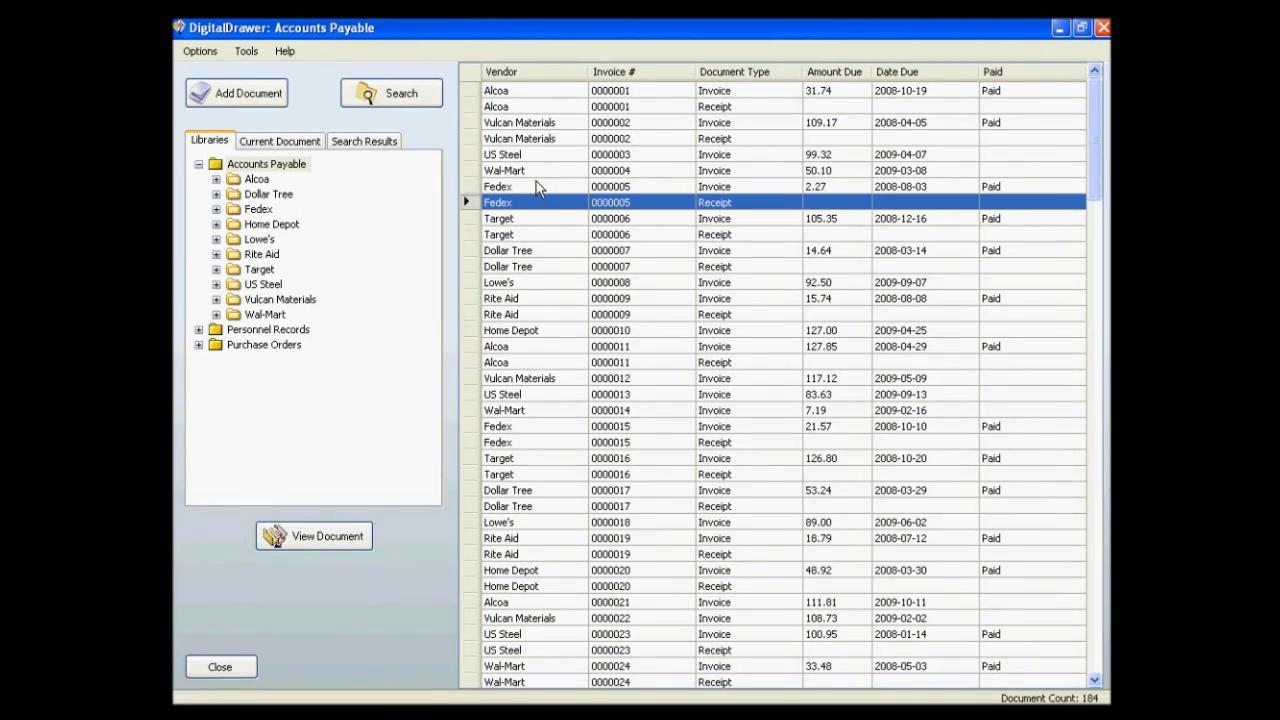
left_click(537, 189)
double_click(533, 187)
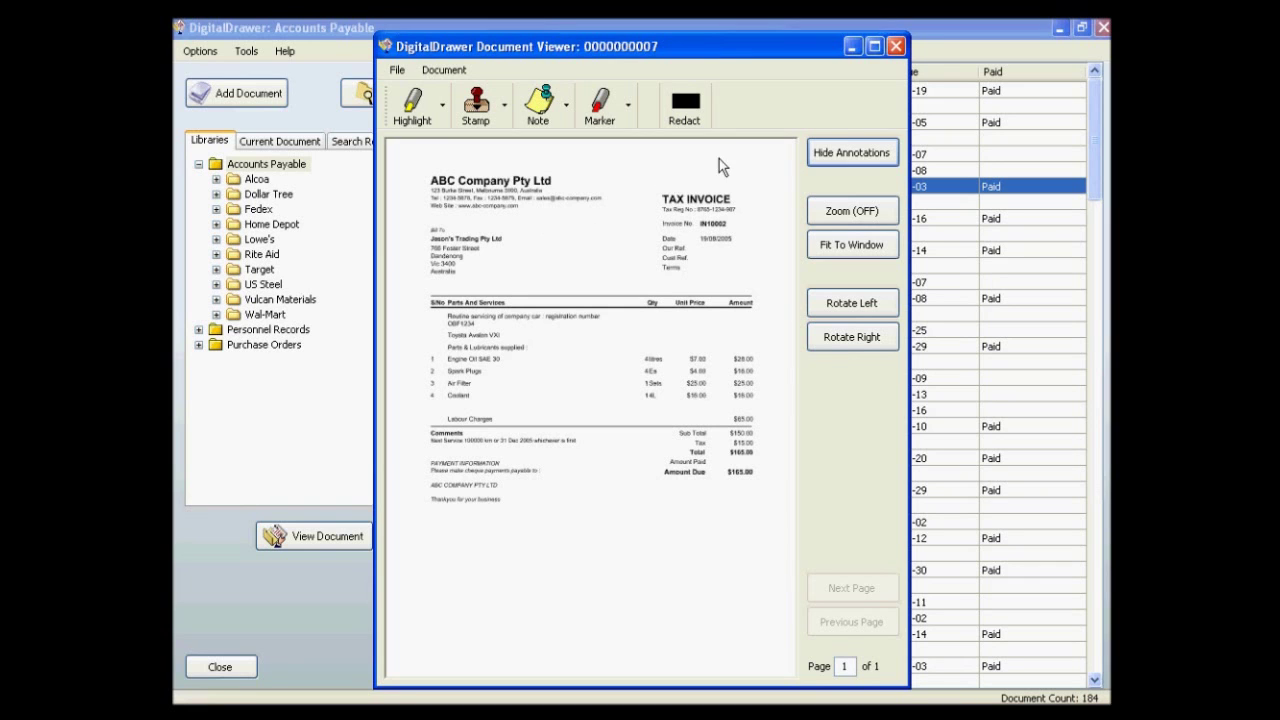
left_click(896, 46)
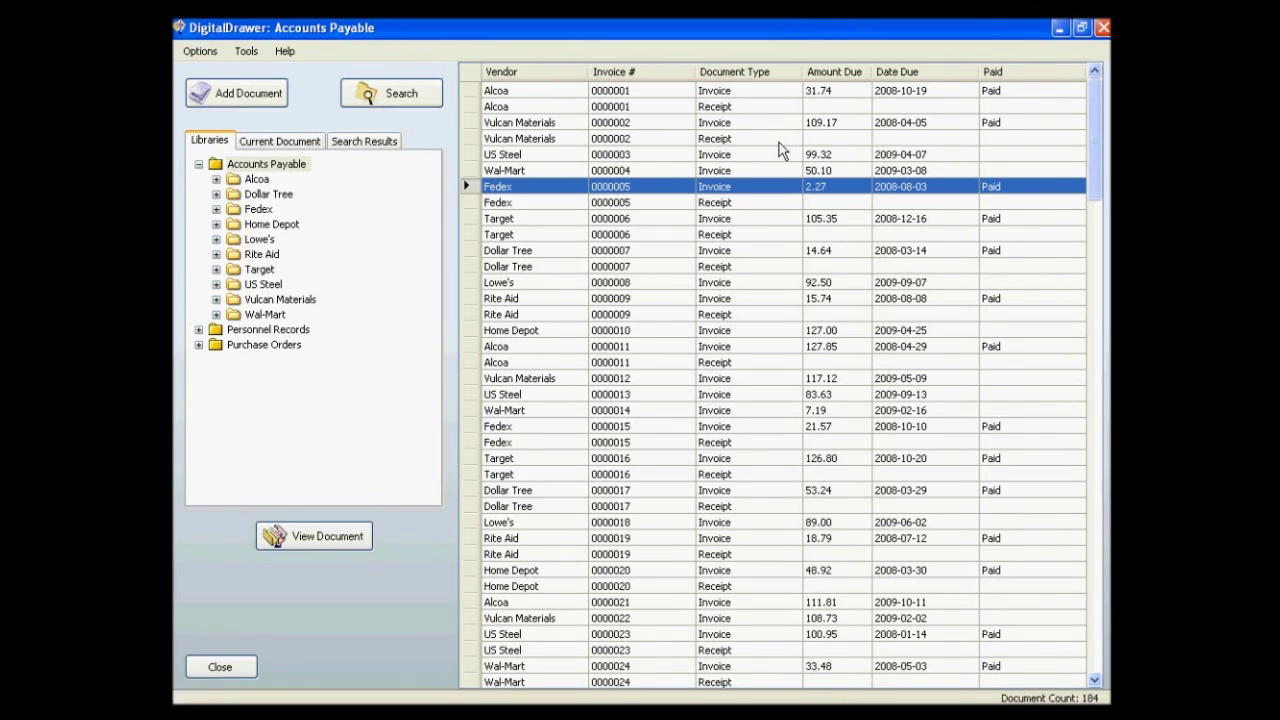
Sort the Accounts Payable documents by Date Due in descending order and look through the list.
left_click(933, 78)
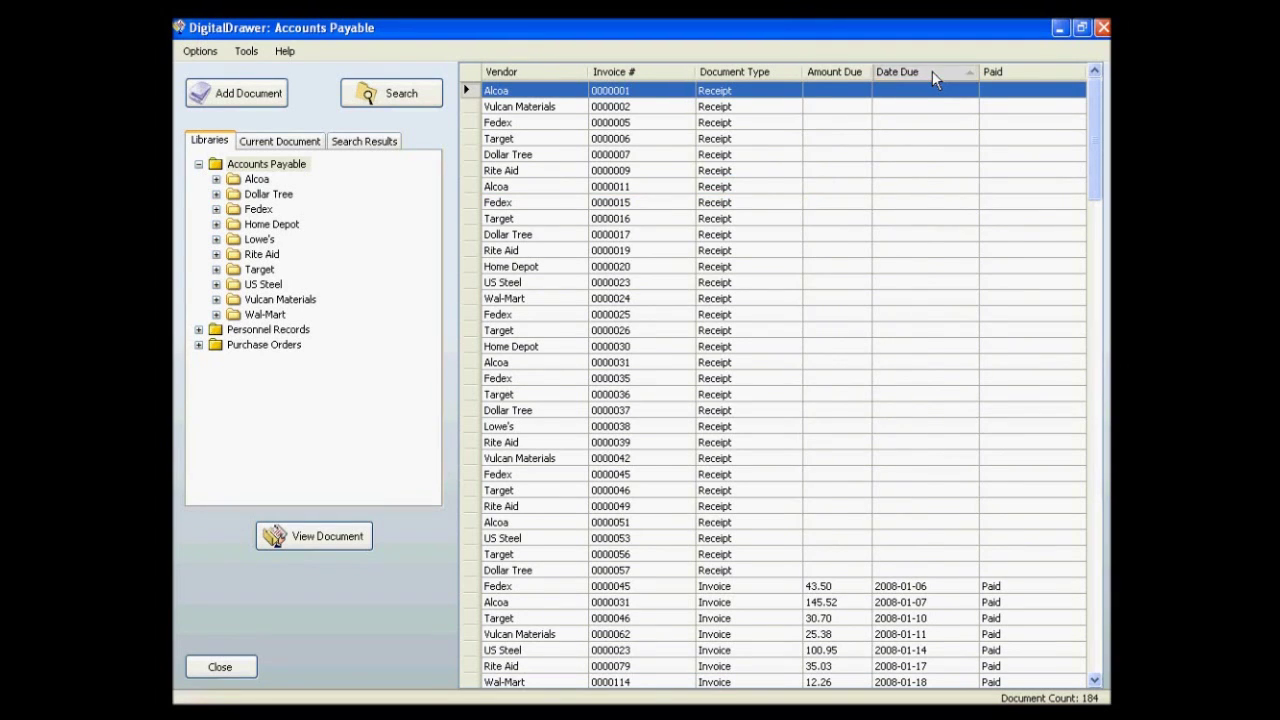
left_click(933, 78)
left_click_drag(1094, 154, 1091, 357)
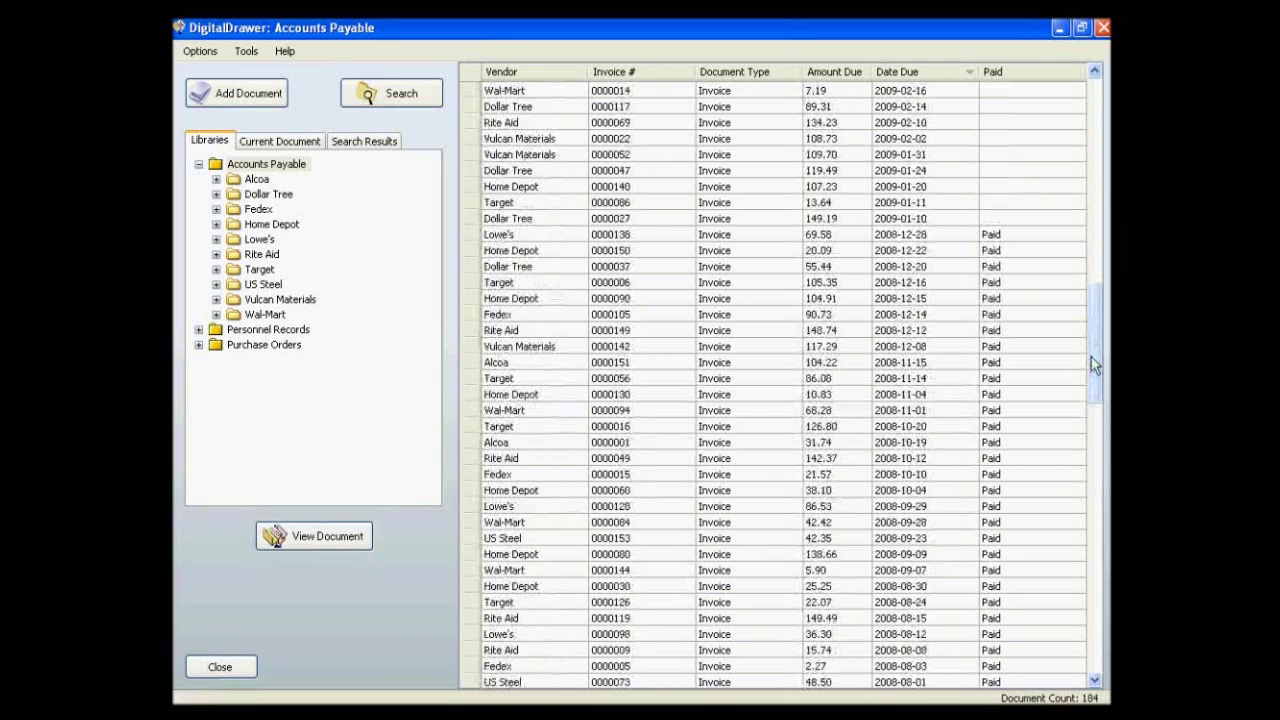
Show only the invoices filed under the vendor Dollar Tree in the Accounts Payable library.
left_click(198, 164)
left_click(198, 164)
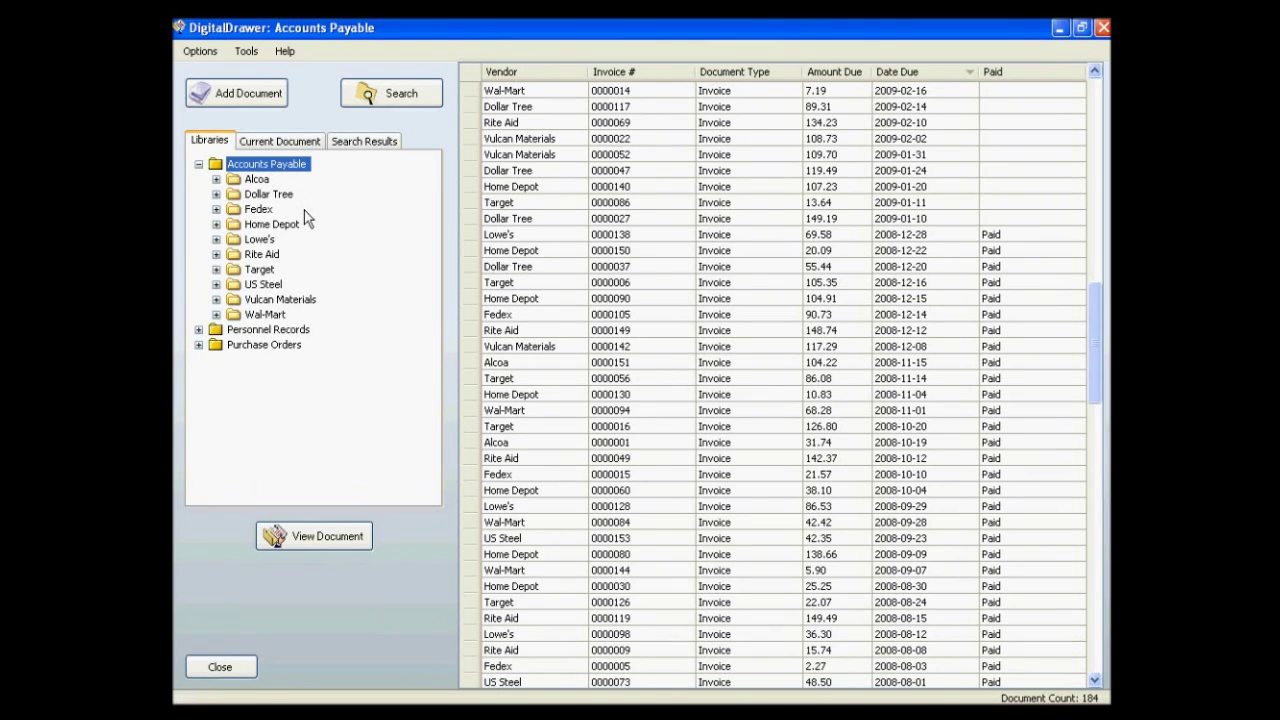
left_click(247, 199)
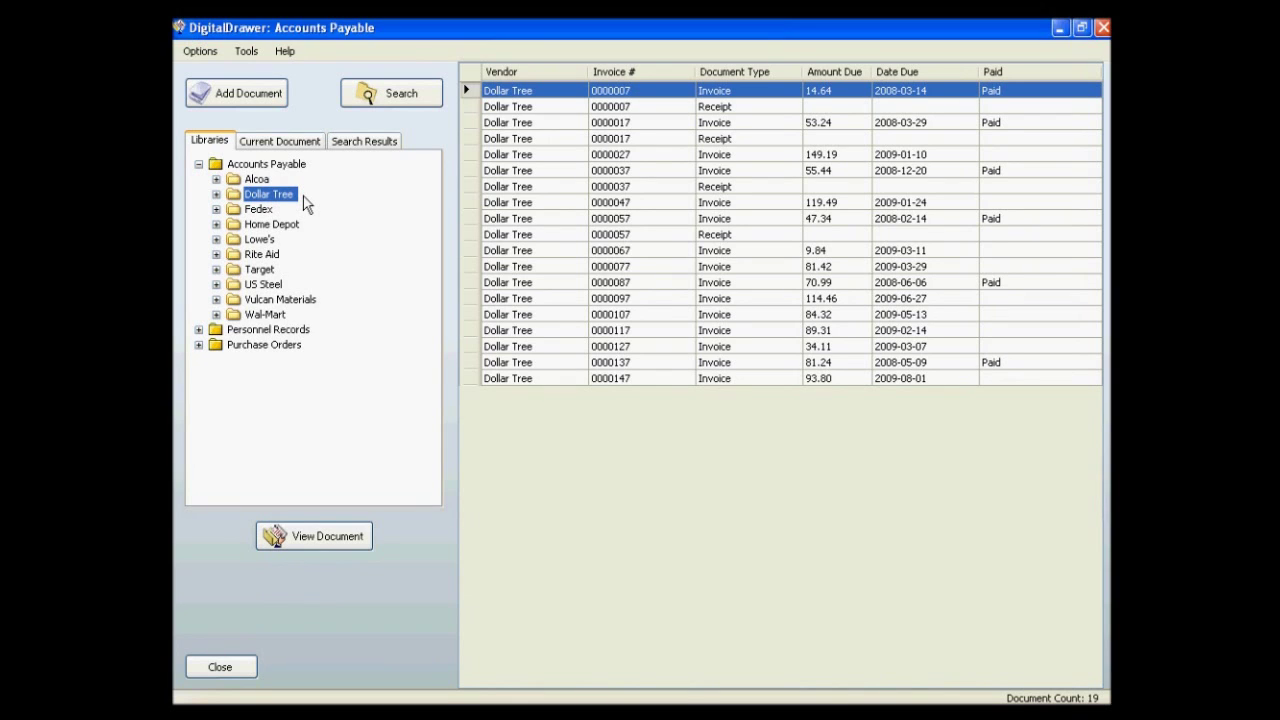
left_click(216, 194)
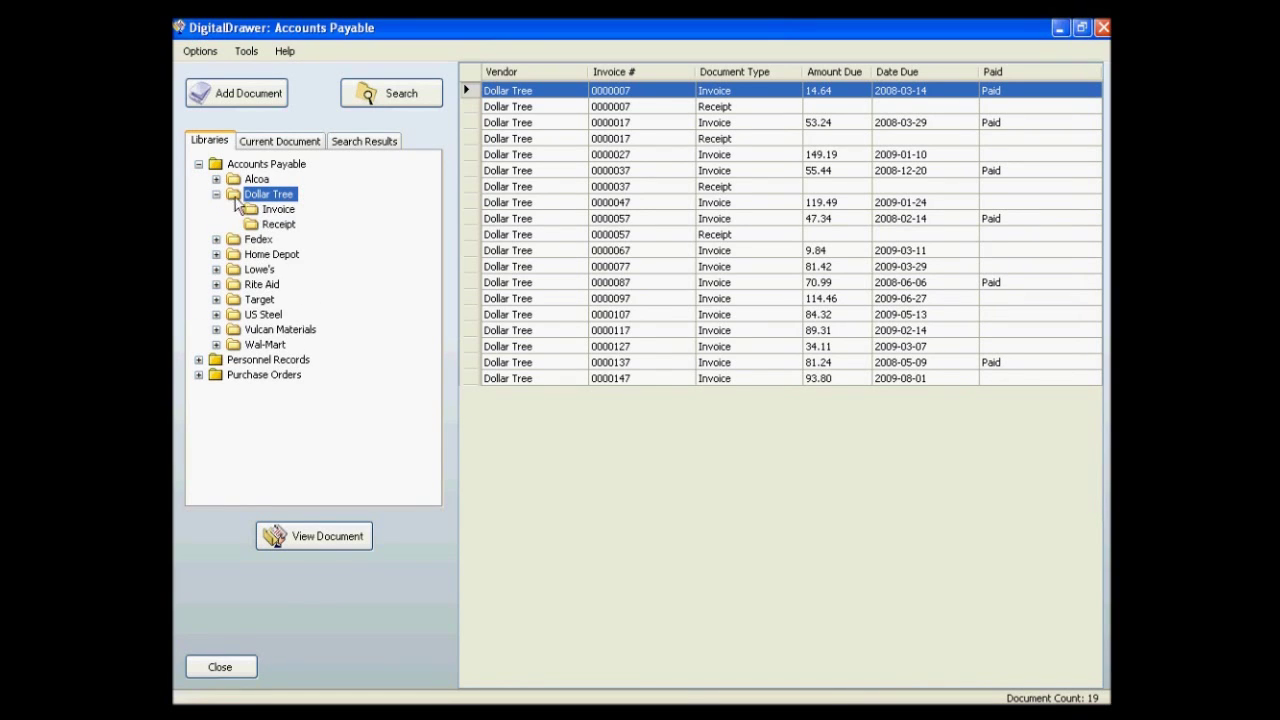
left_click(276, 213)
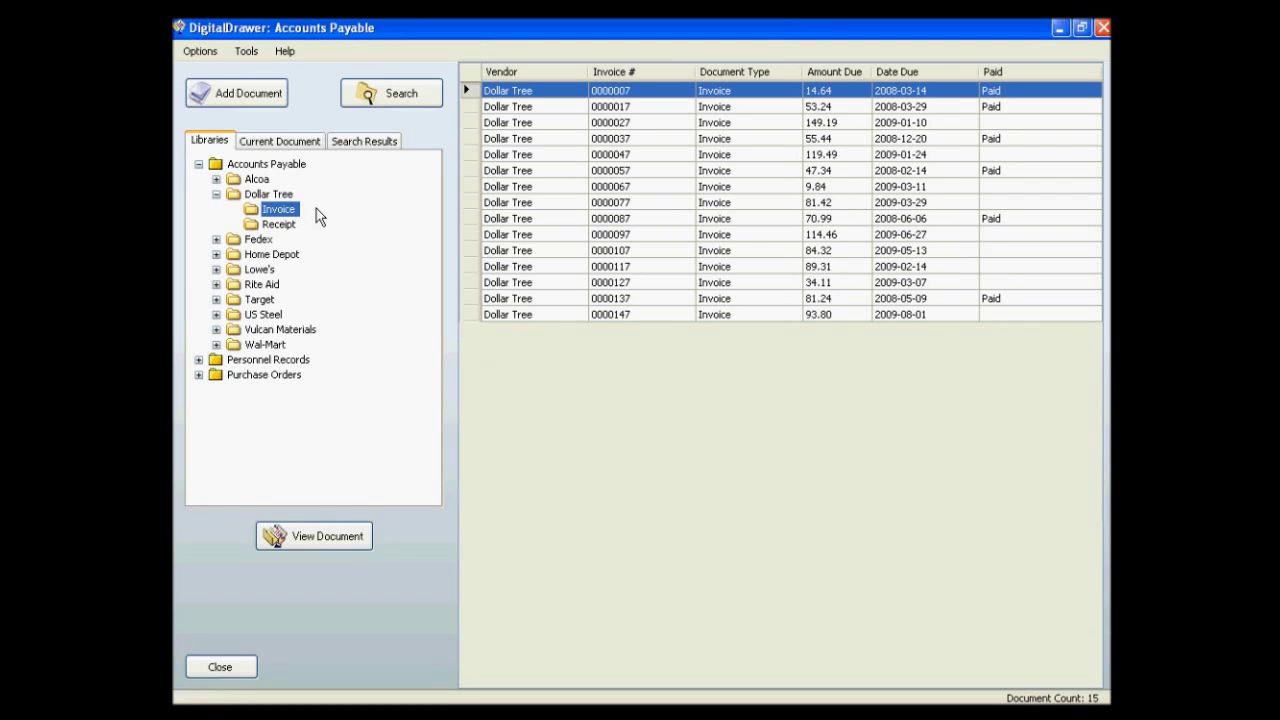
left_click(687, 125)
Start an Accounts Payable document search with the vendor set to Dollar Tree.
left_click(425, 102)
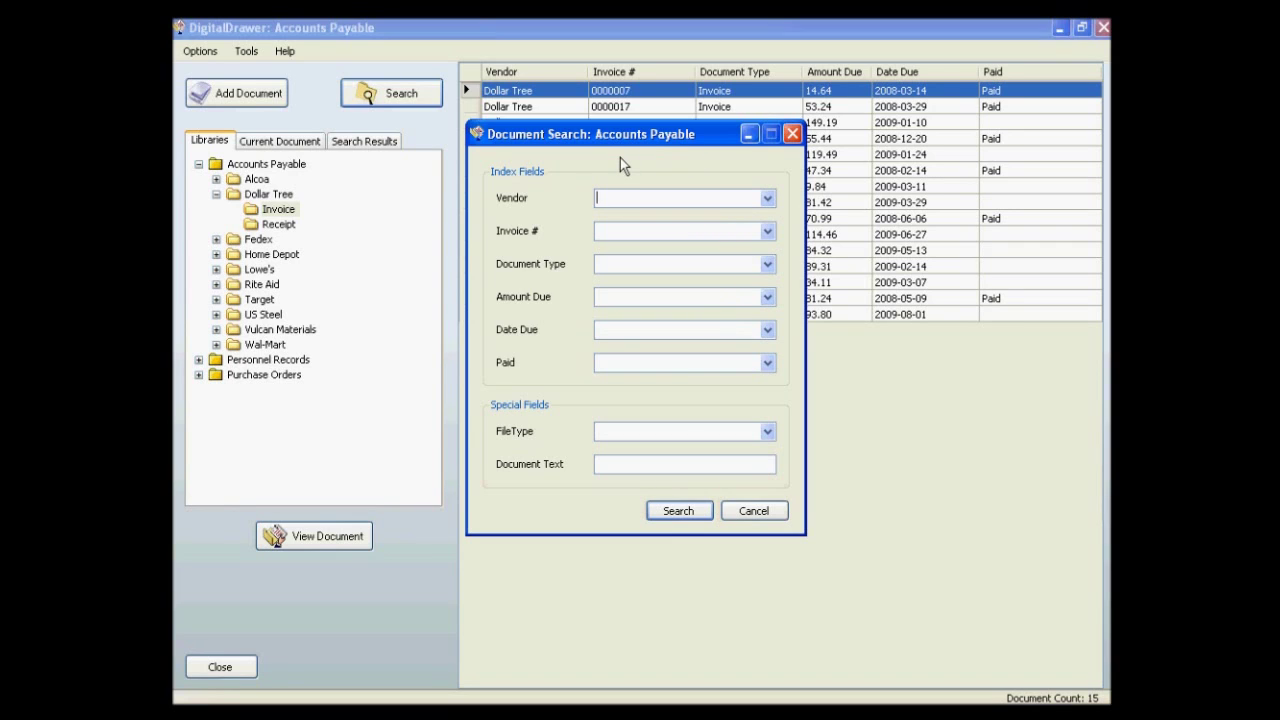
type("D")
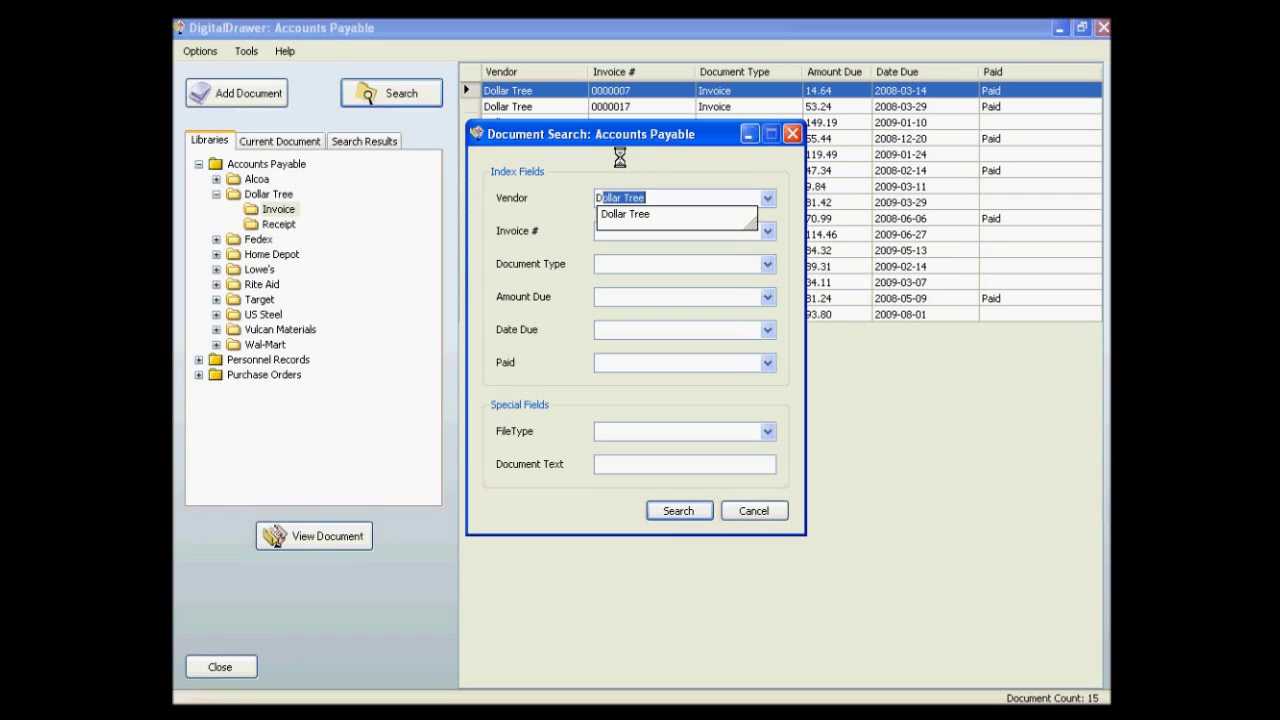
type("o")
key("BackSpace")
key("BackSpace")
key("BackSpace")
left_click(767, 198)
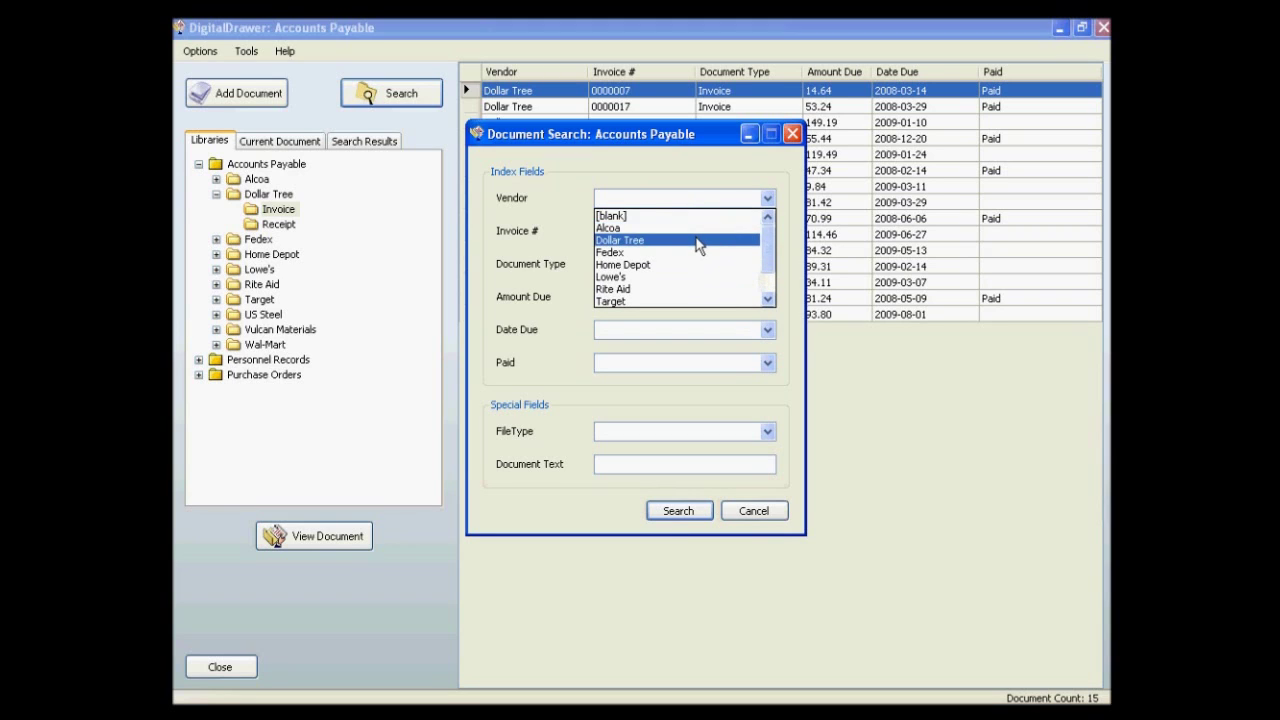
left_click(698, 241)
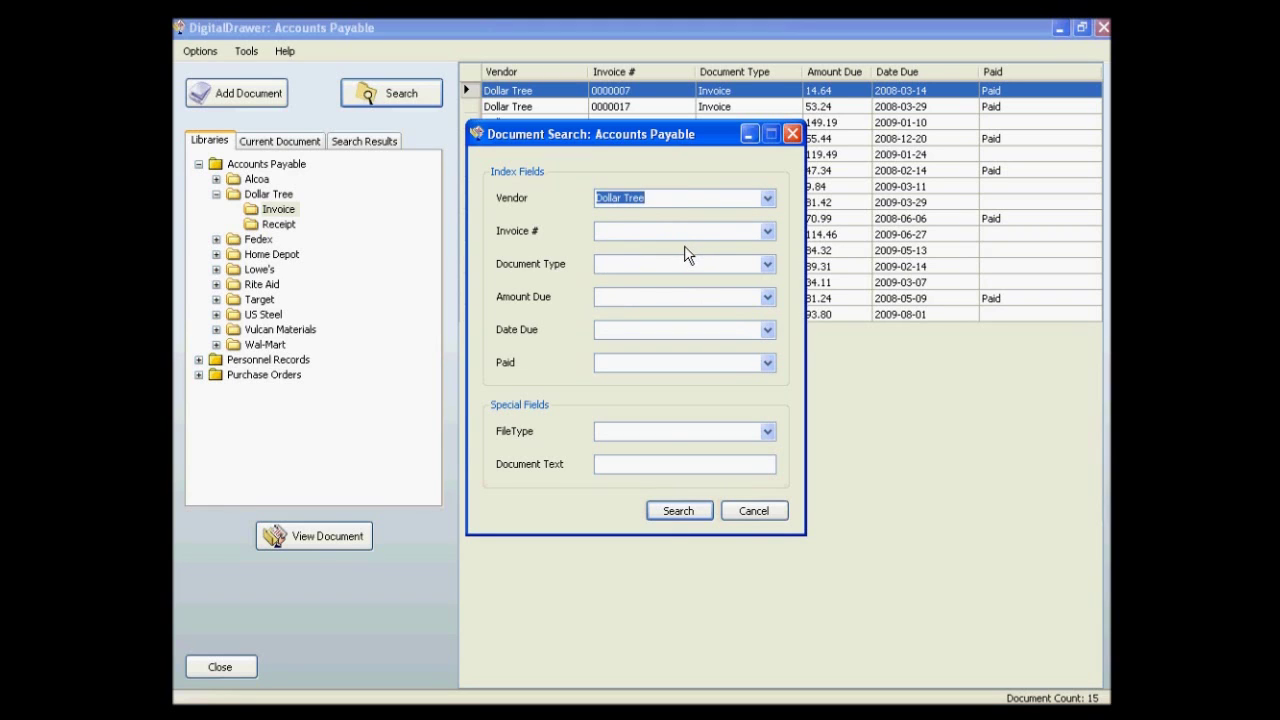
Set Document Type to Invoice and Paid to [blank], and run the search.
left_click(767, 264)
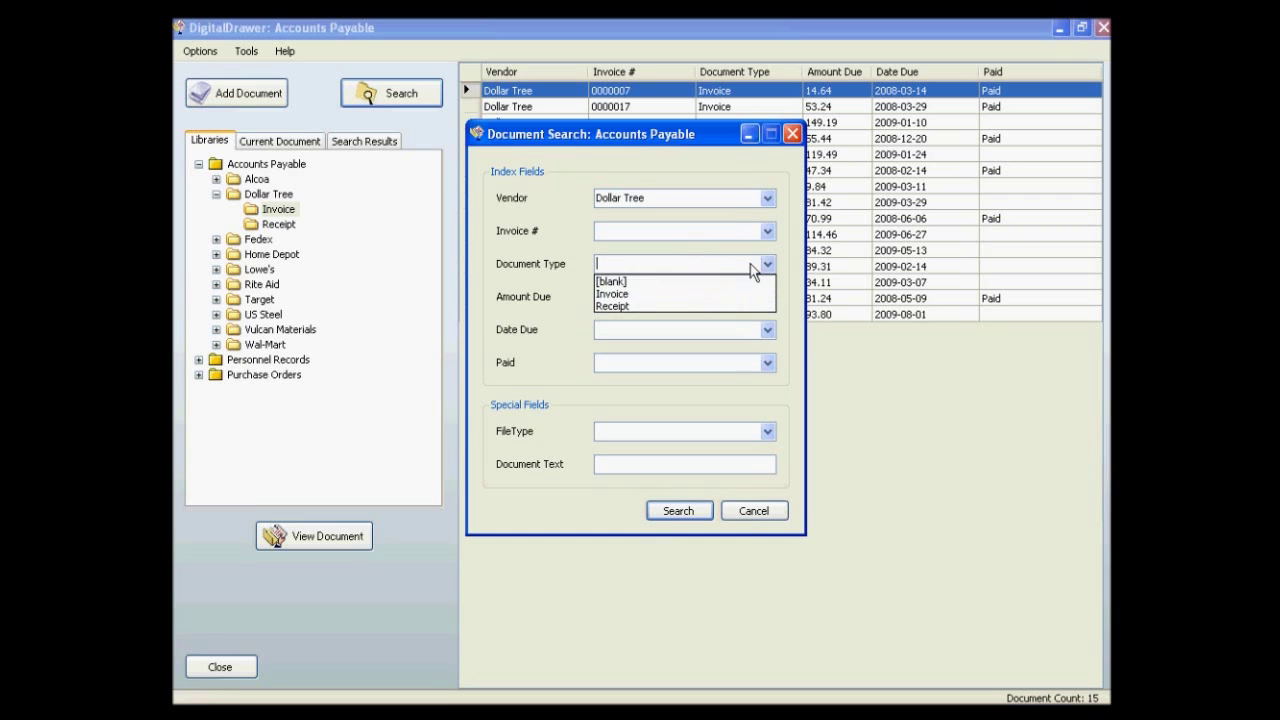
left_click(717, 290)
left_click(767, 363)
left_click(744, 374)
left_click(675, 512)
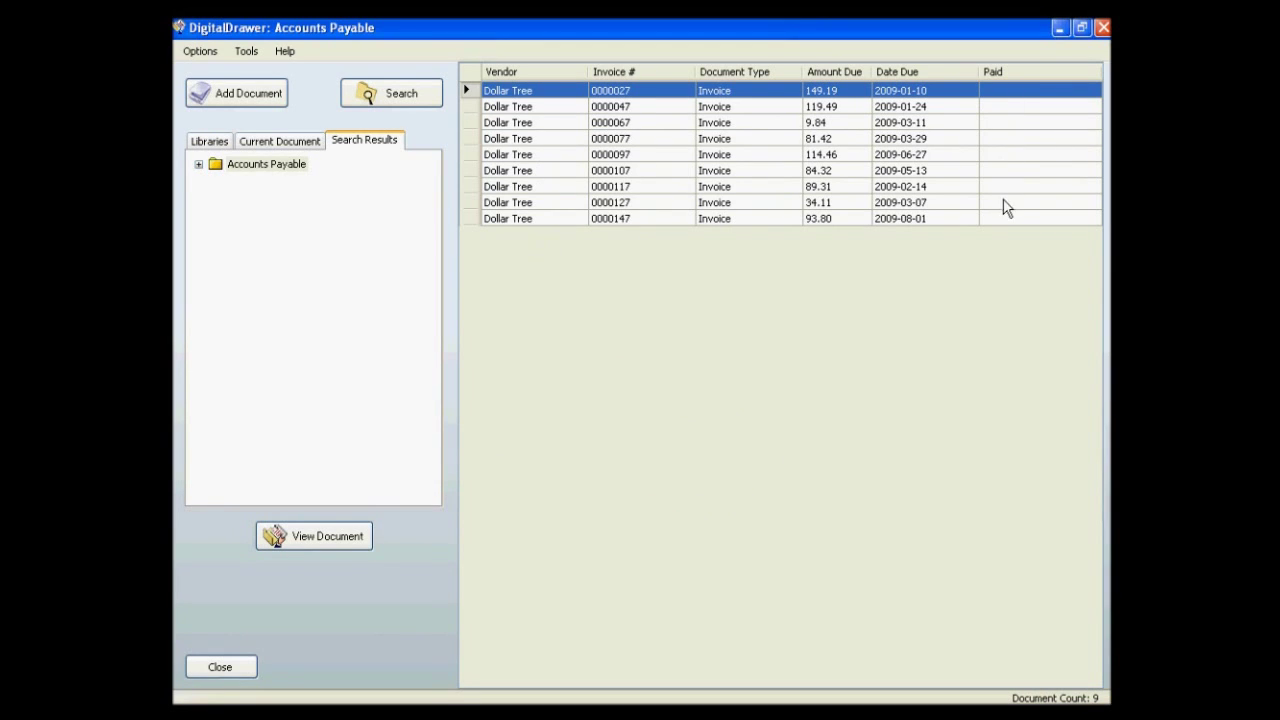
Sort the search results by Date Due in ascending order.
left_click(927, 76)
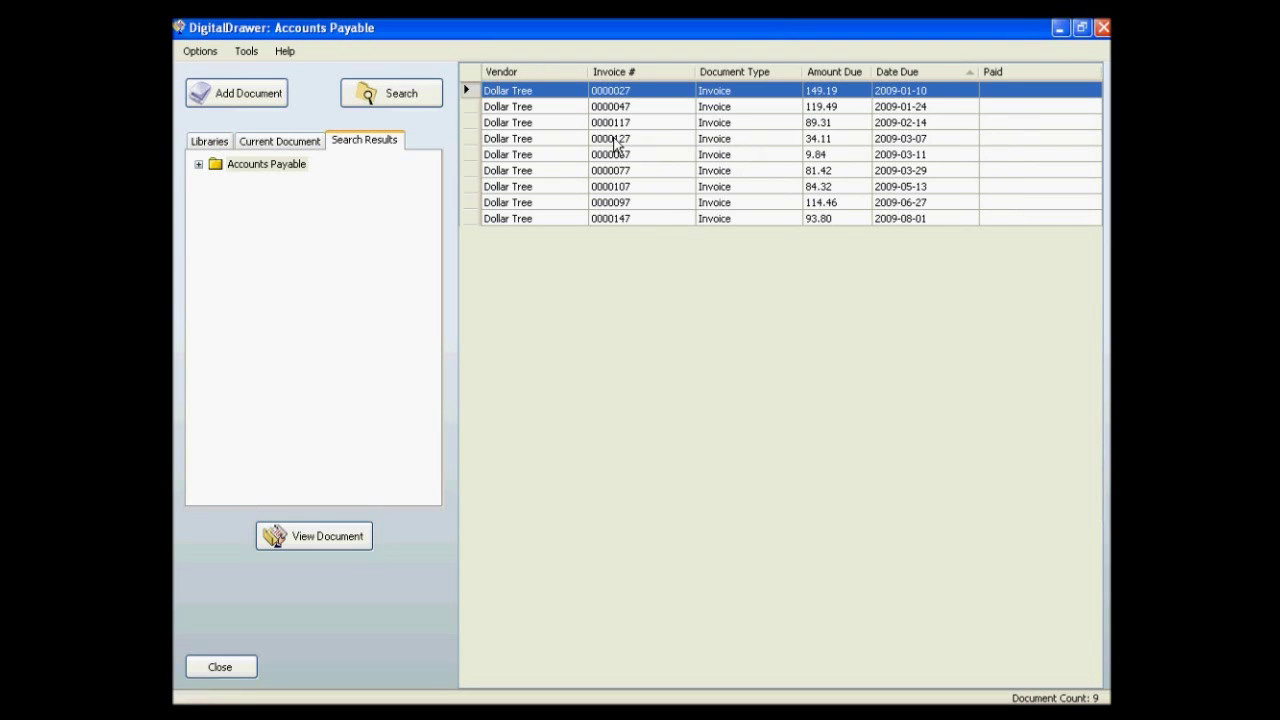
left_click(435, 107)
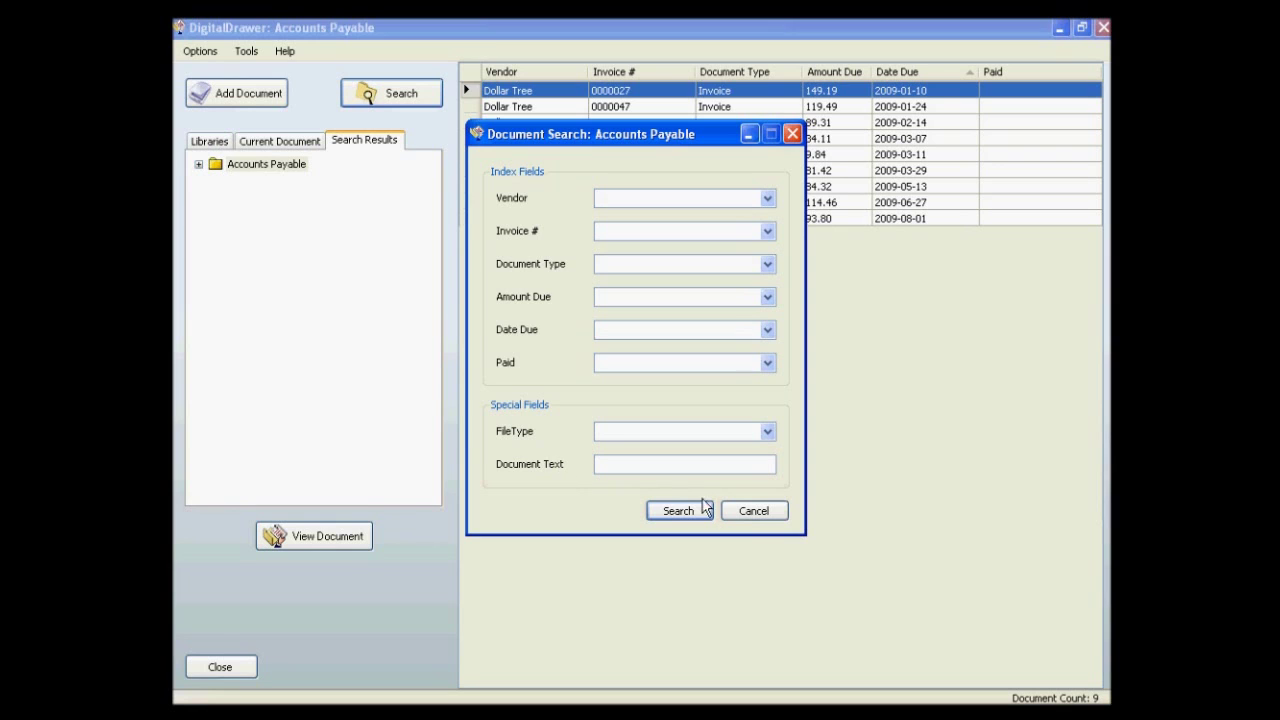
left_click(753, 511)
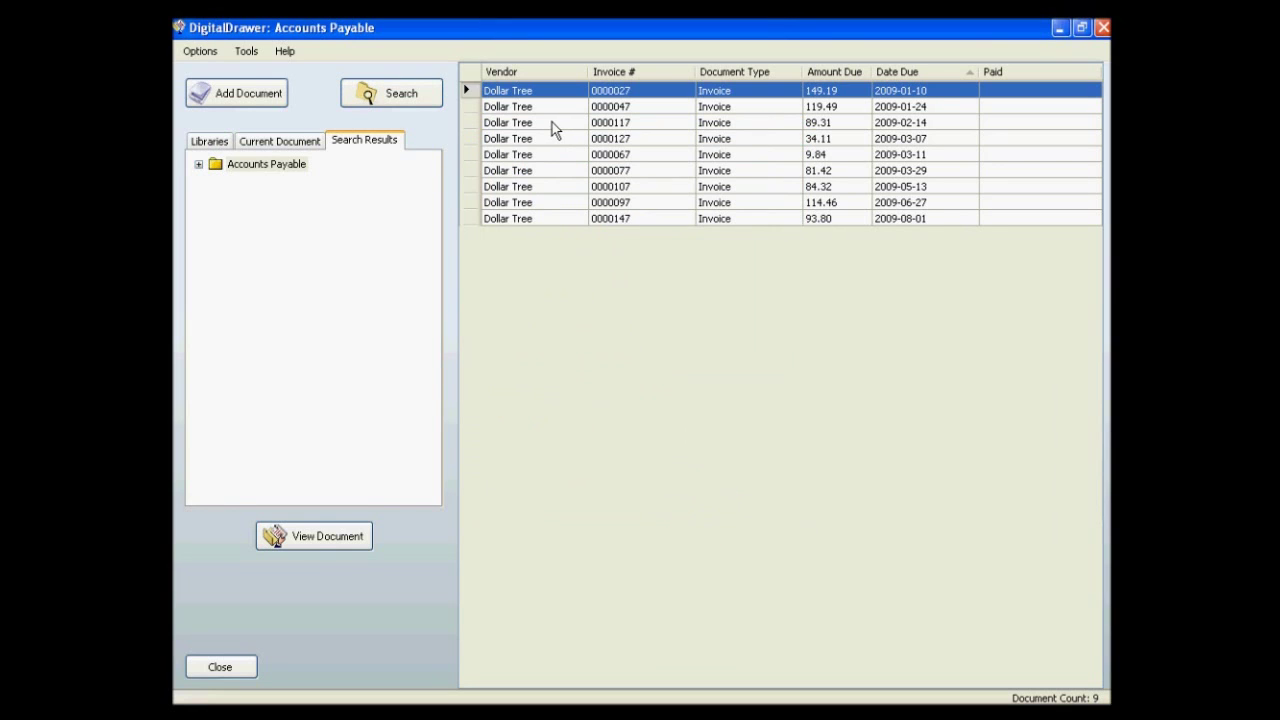
Open the Dollar Tree invoice due 2009-02-14 in the document viewer and maximize the viewer.
left_click(555, 124)
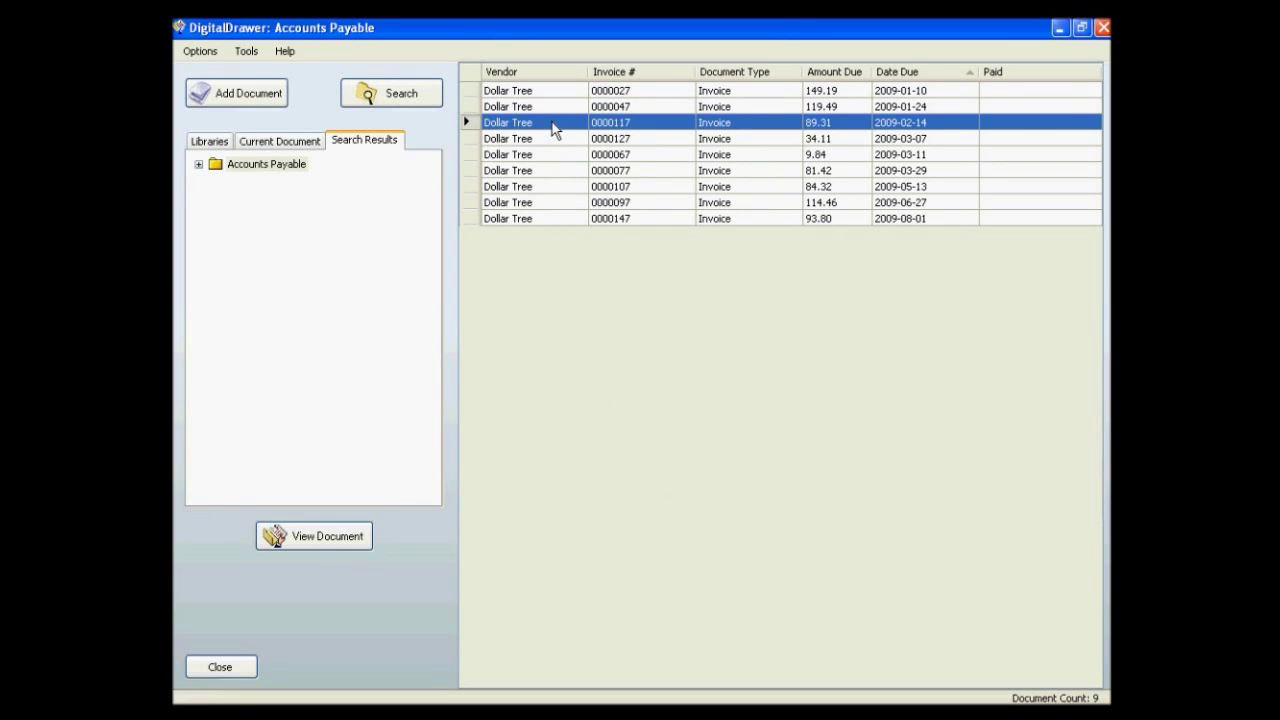
double_click(552, 122)
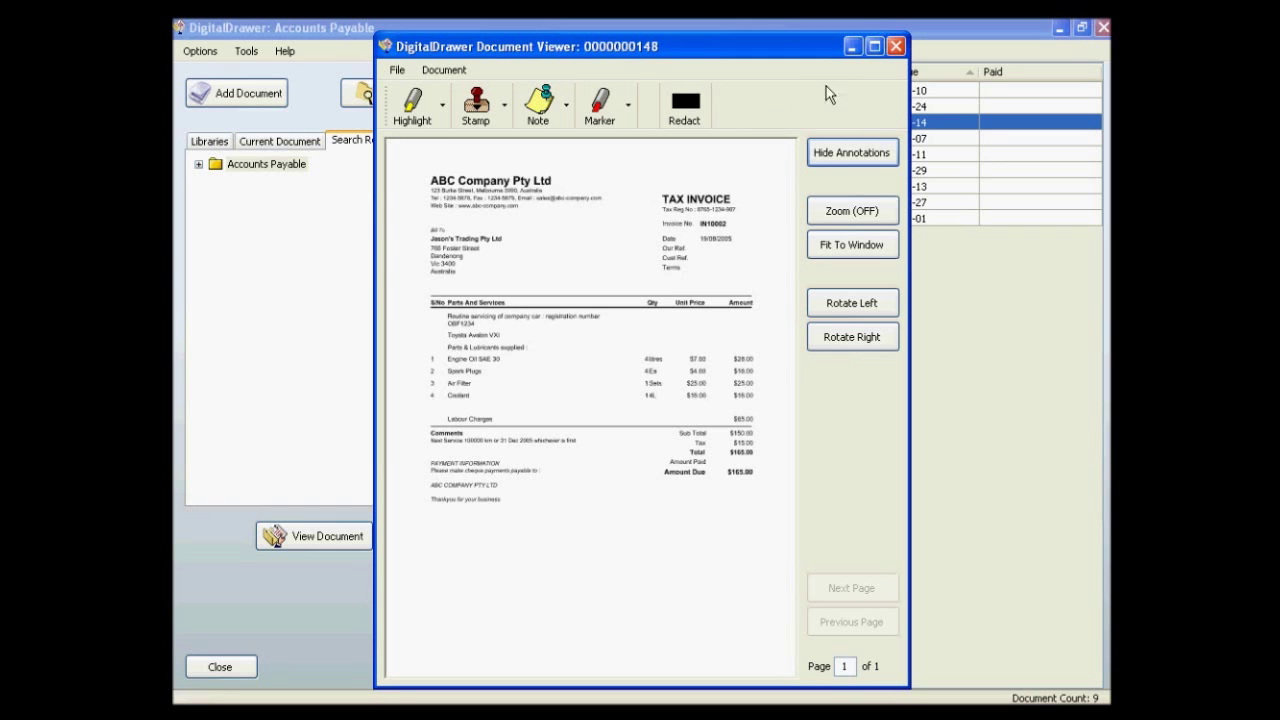
left_click(874, 47)
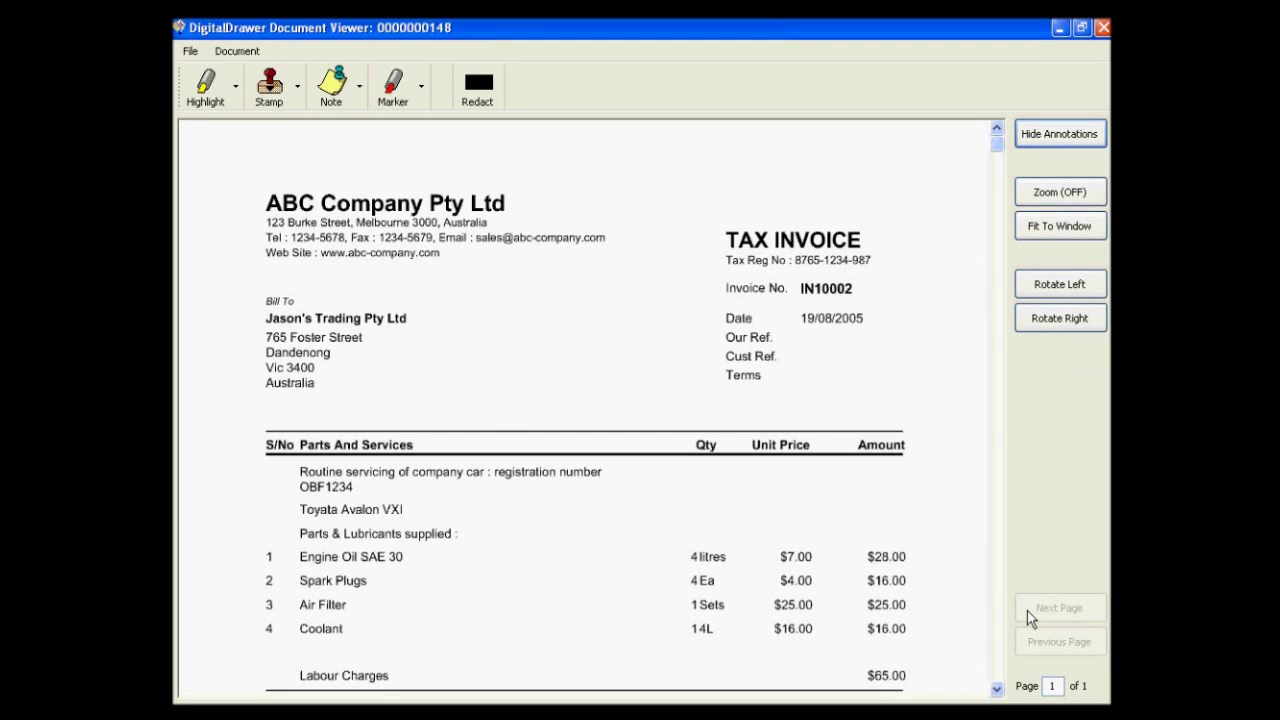
Highlight the $165.00 Amount Due value on the invoice in yellow.
left_click(210, 90)
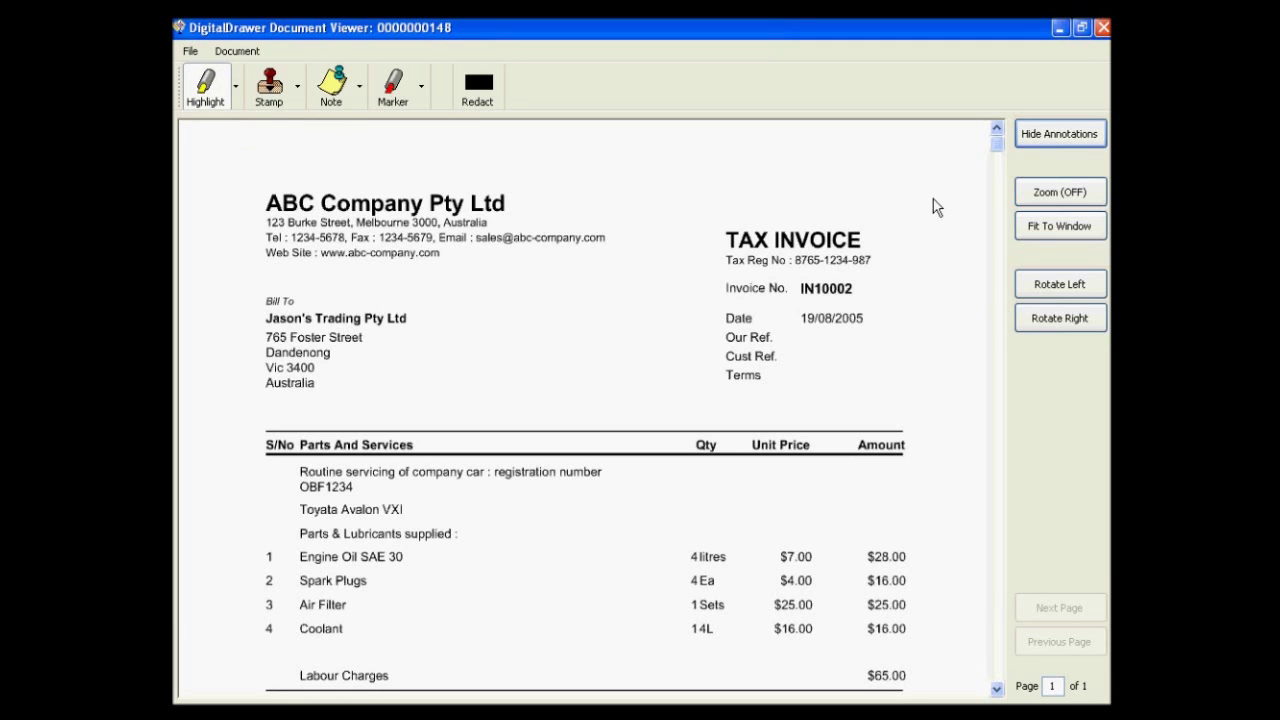
left_click_drag(1000, 148, 991, 329)
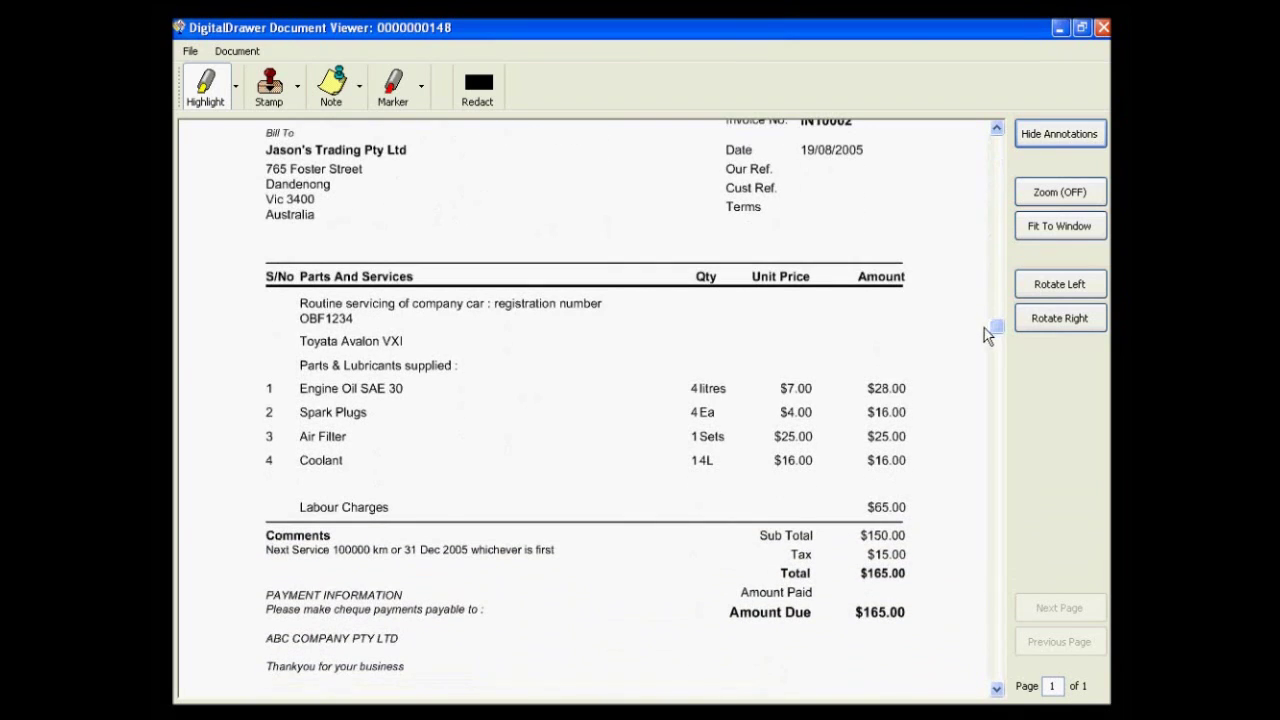
left_click_drag(840, 596, 918, 627)
left_click(626, 480)
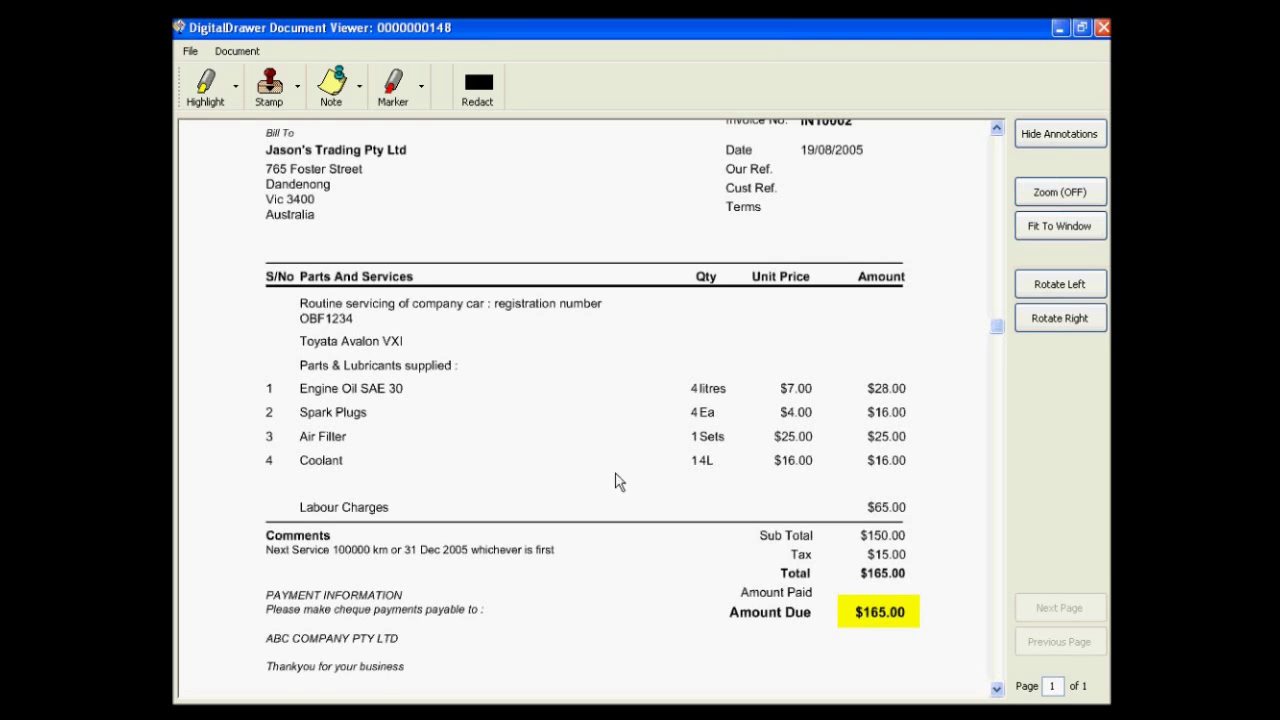
Place the Confidential stamp on the invoice just above the parts and services table, beside the billing address.
left_click(270, 88)
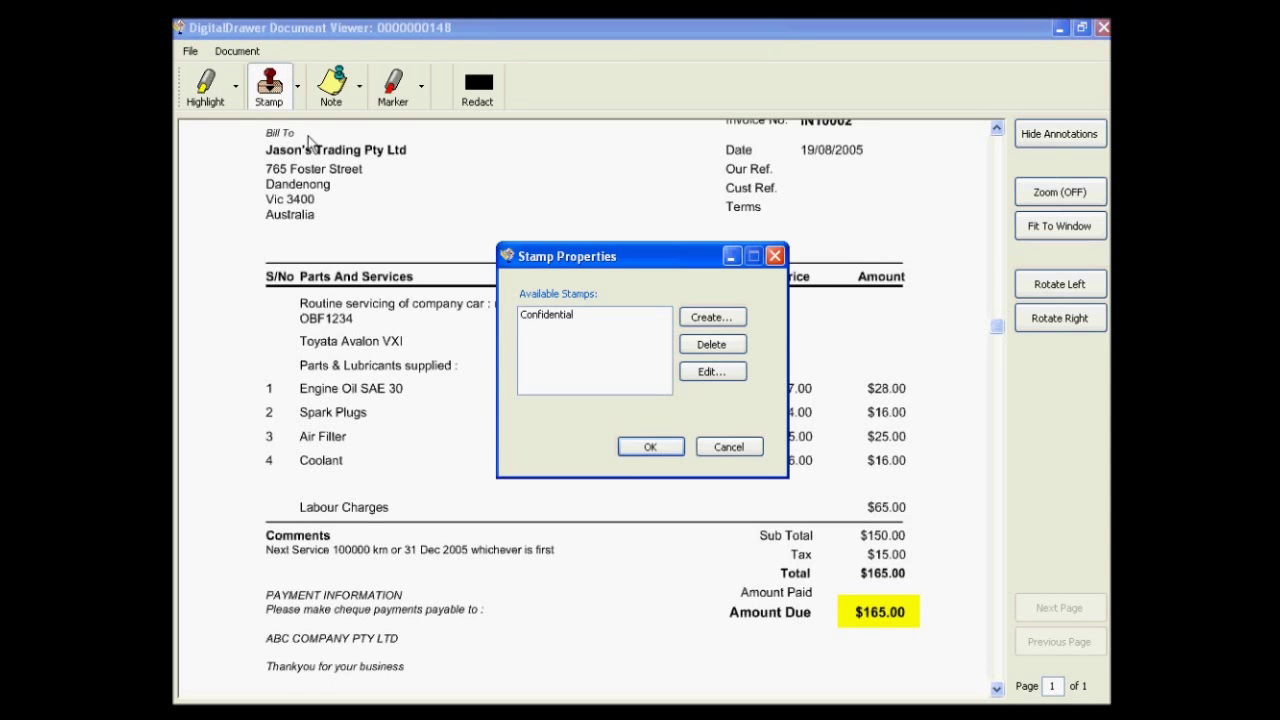
left_click(545, 316)
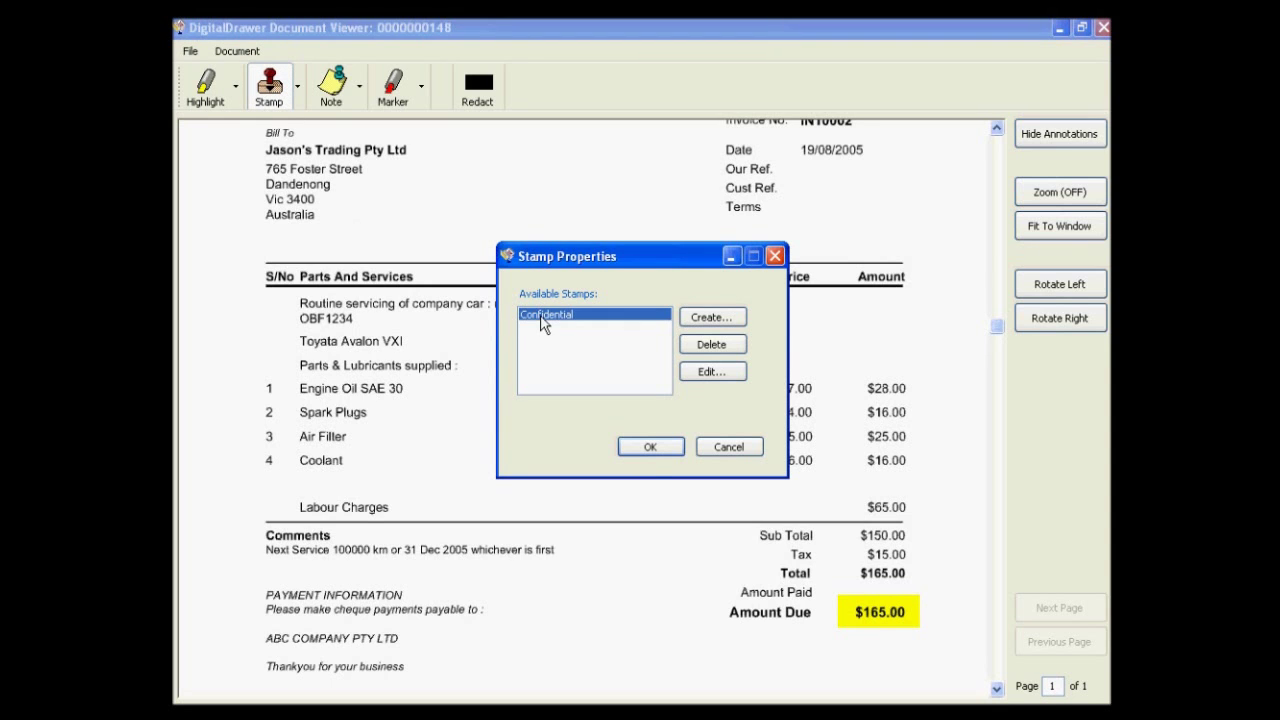
left_click(647, 448)
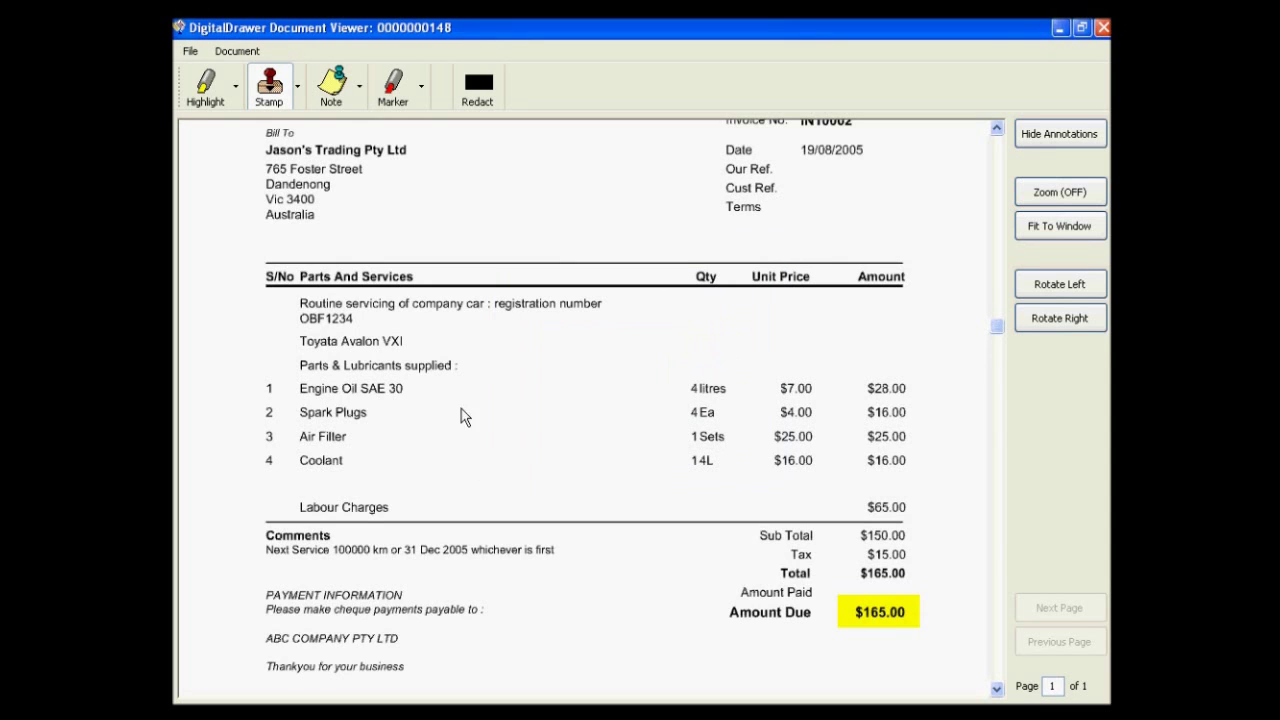
left_click(343, 241)
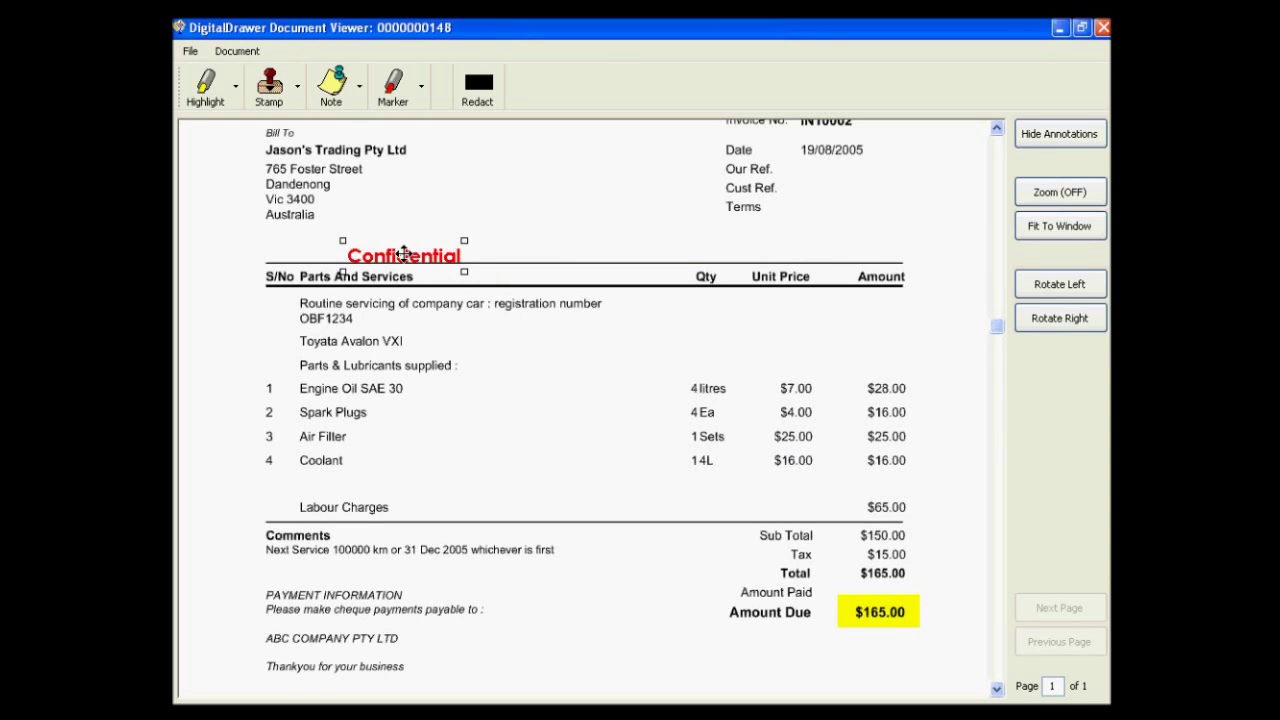
left_click_drag(404, 254, 428, 226)
left_click(468, 274)
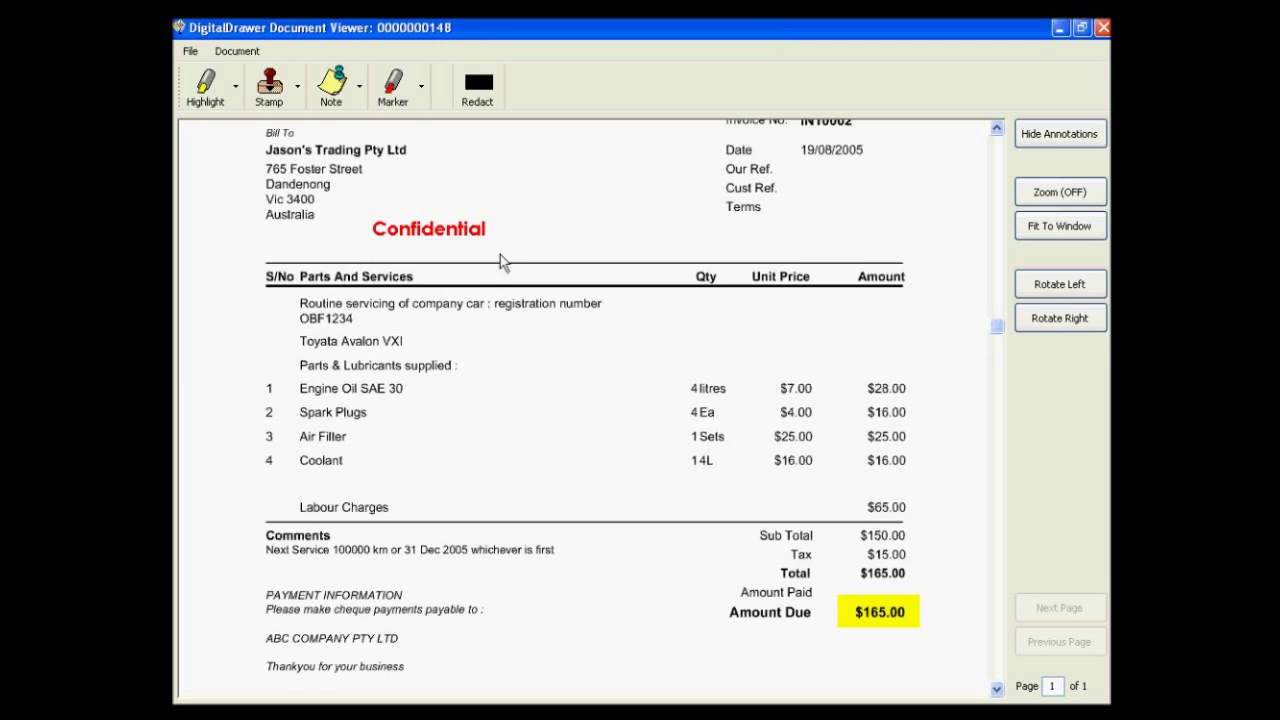
Add a note reading "Pay this invoice ASAP" in the blank area between the billing address and the invoice details.
left_click(331, 87)
left_click_drag(537, 150, 811, 264)
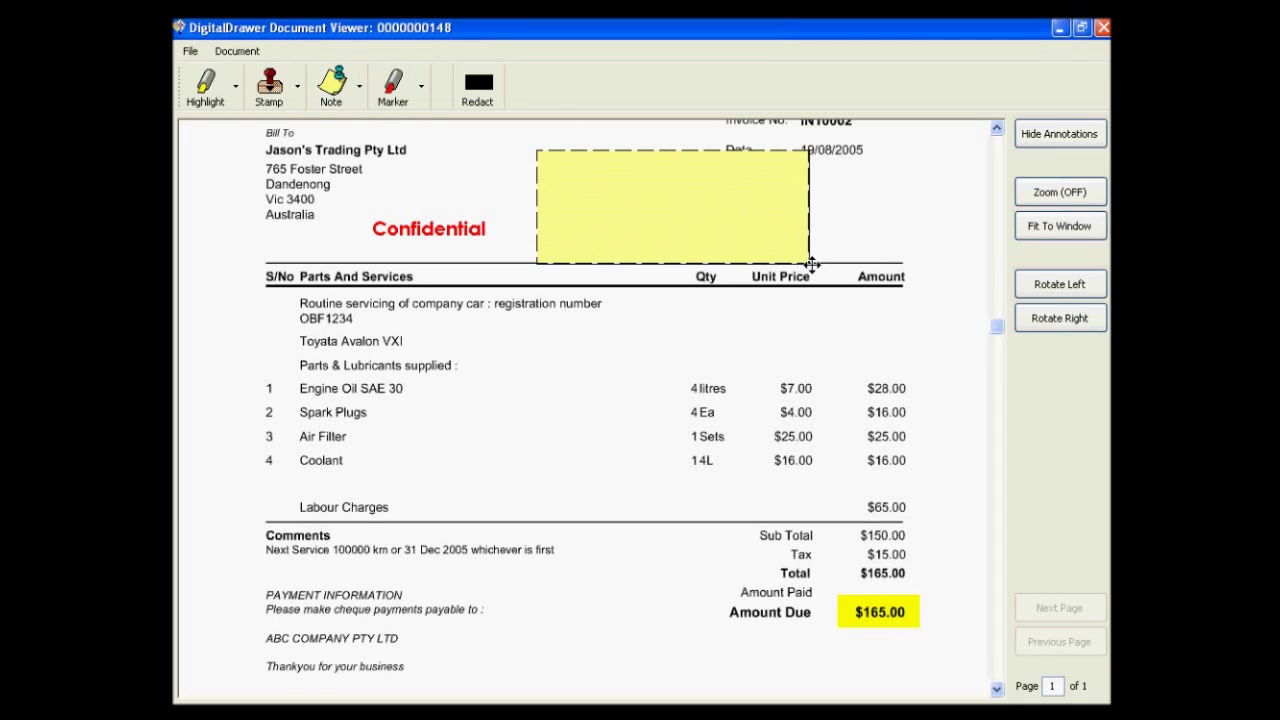
type("Pay this ini")
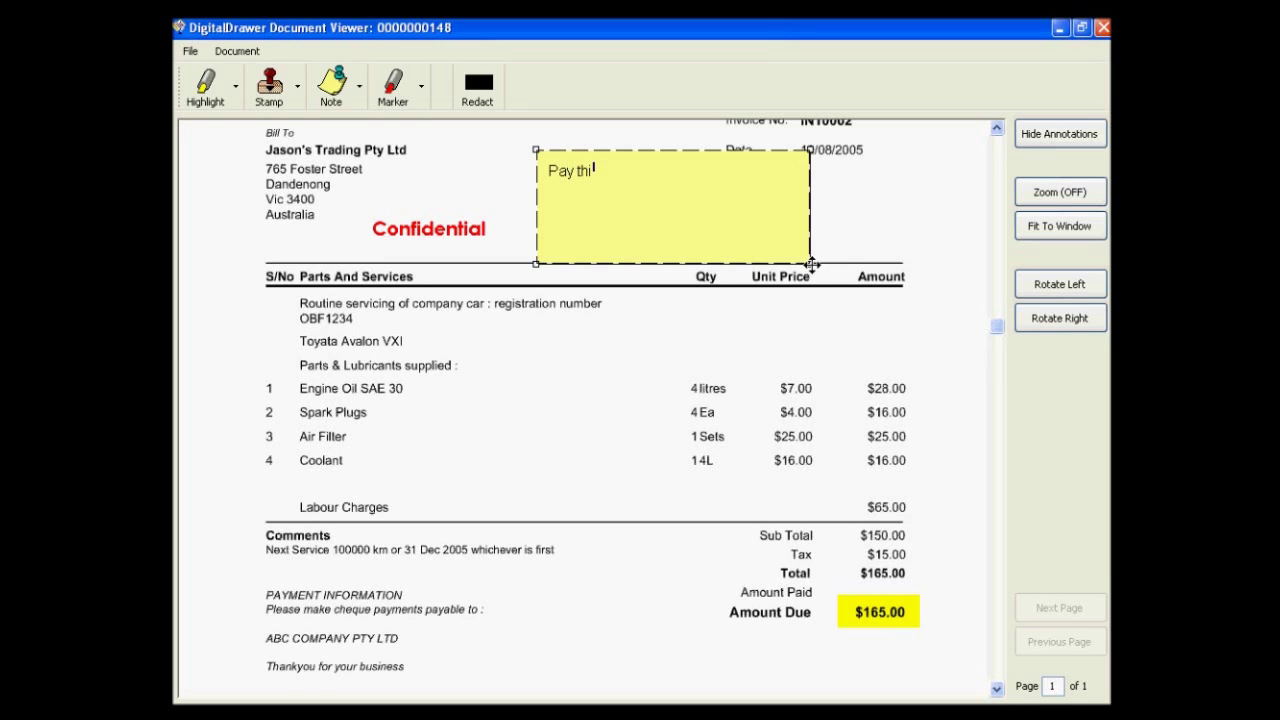
key("BackSpace")
type("voo")
key("BackSpace")
type("ice ASAP")
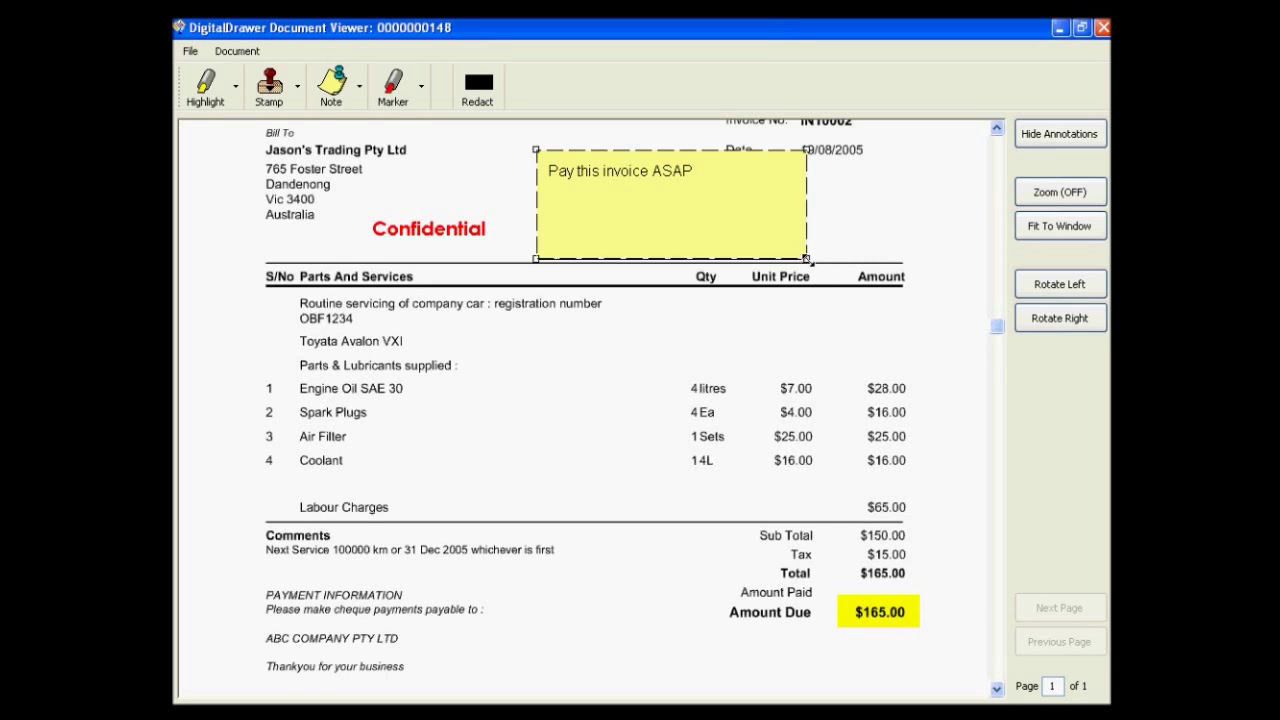
Shrink the note to fit its text and move it closer to the billing address, clear of the invoice date.
left_click_drag(810, 263, 728, 205)
left_click_drag(651, 171, 568, 162)
left_click(572, 213)
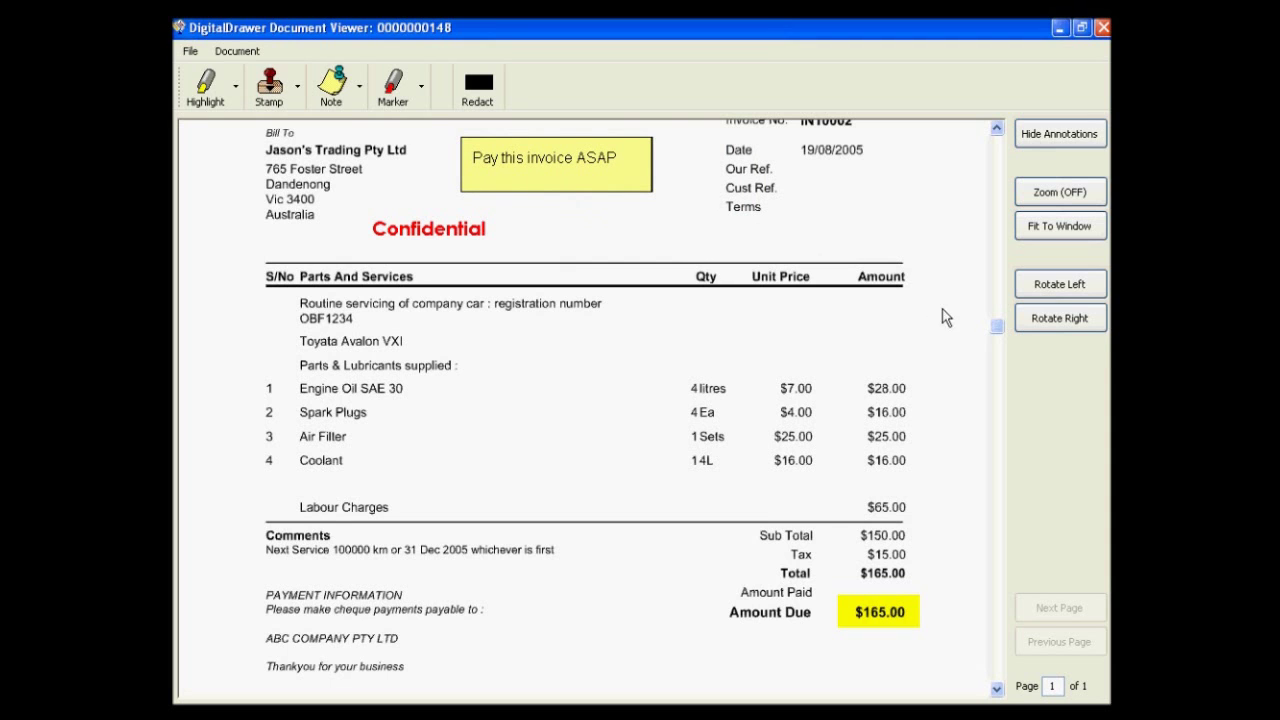
Redact the customer company's name under Bill To on the invoice.
left_click_drag(998, 330, 996, 229)
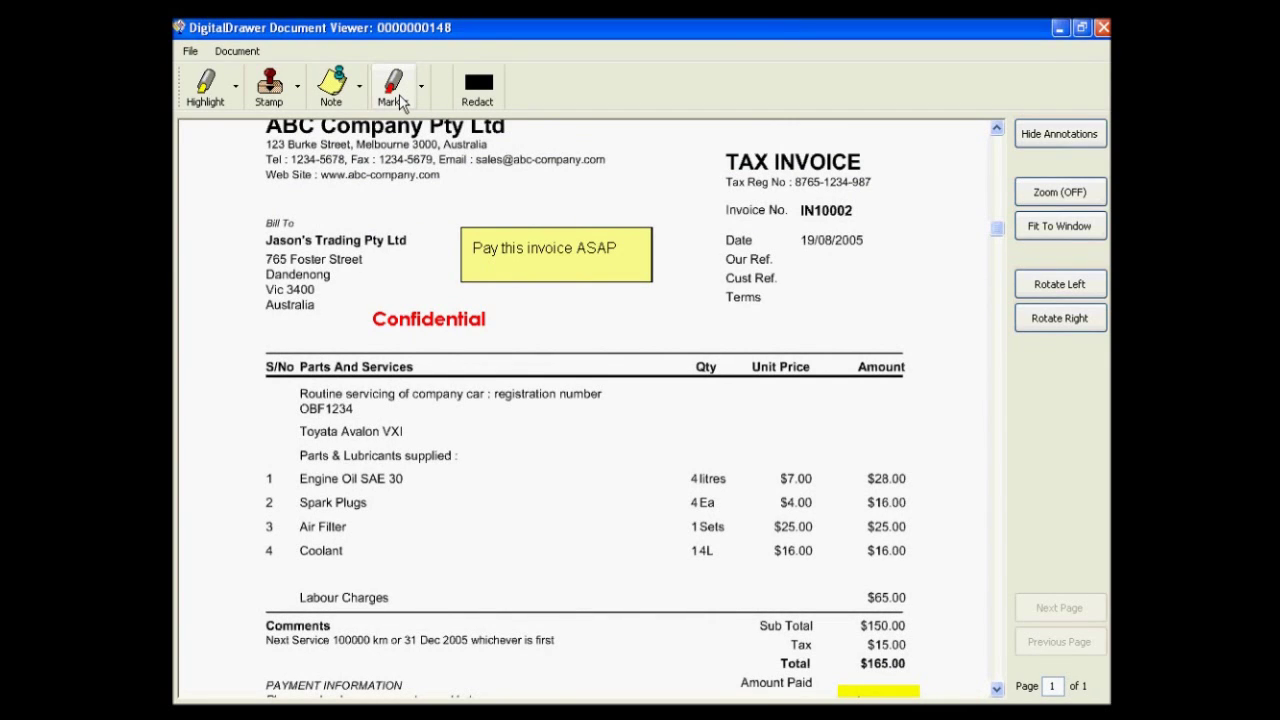
left_click(480, 95)
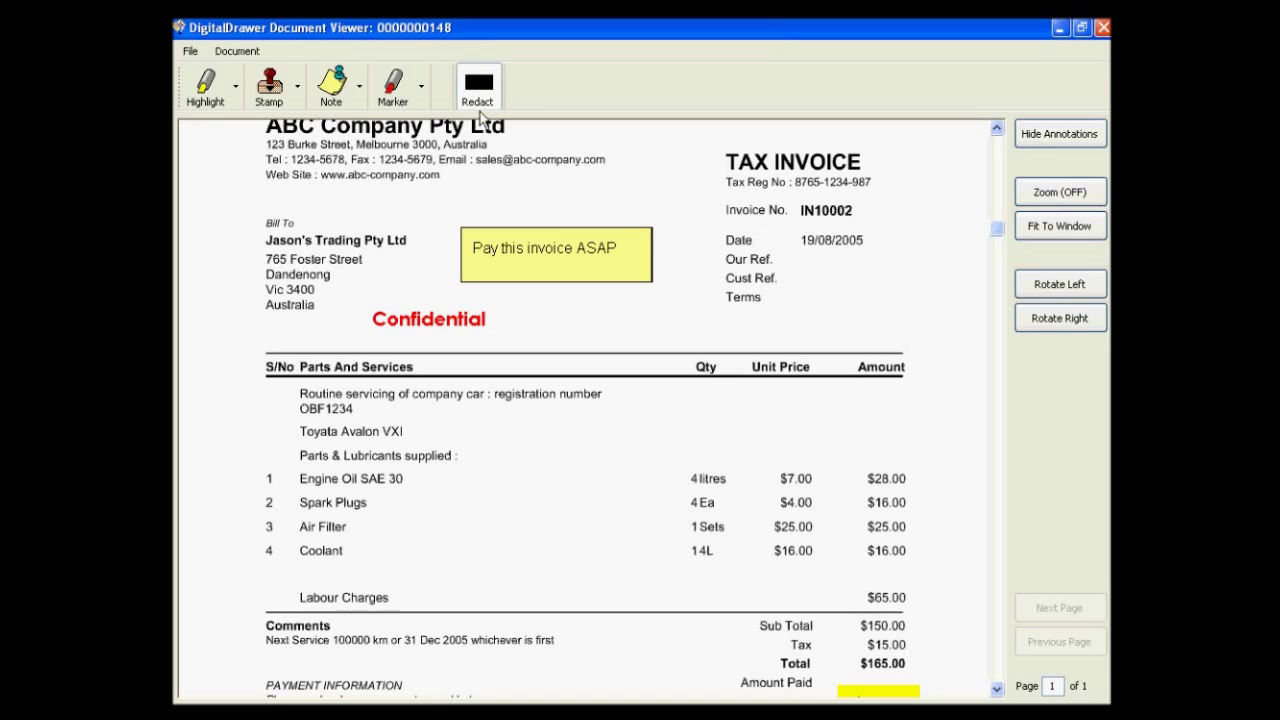
left_click_drag(257, 231, 415, 251)
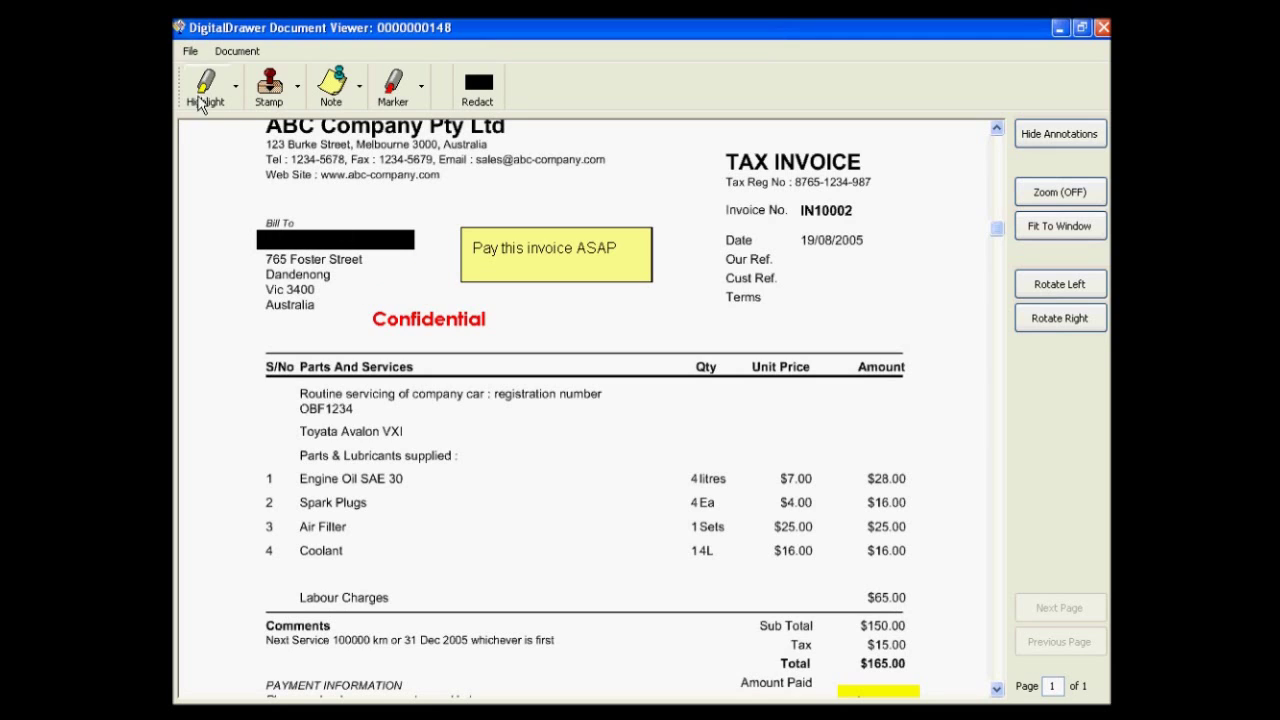
Examine the print choices for including annotations and redactions, trying With Annotations and Redactions and With Redactions Only, and cancel printing.
left_click(190, 51)
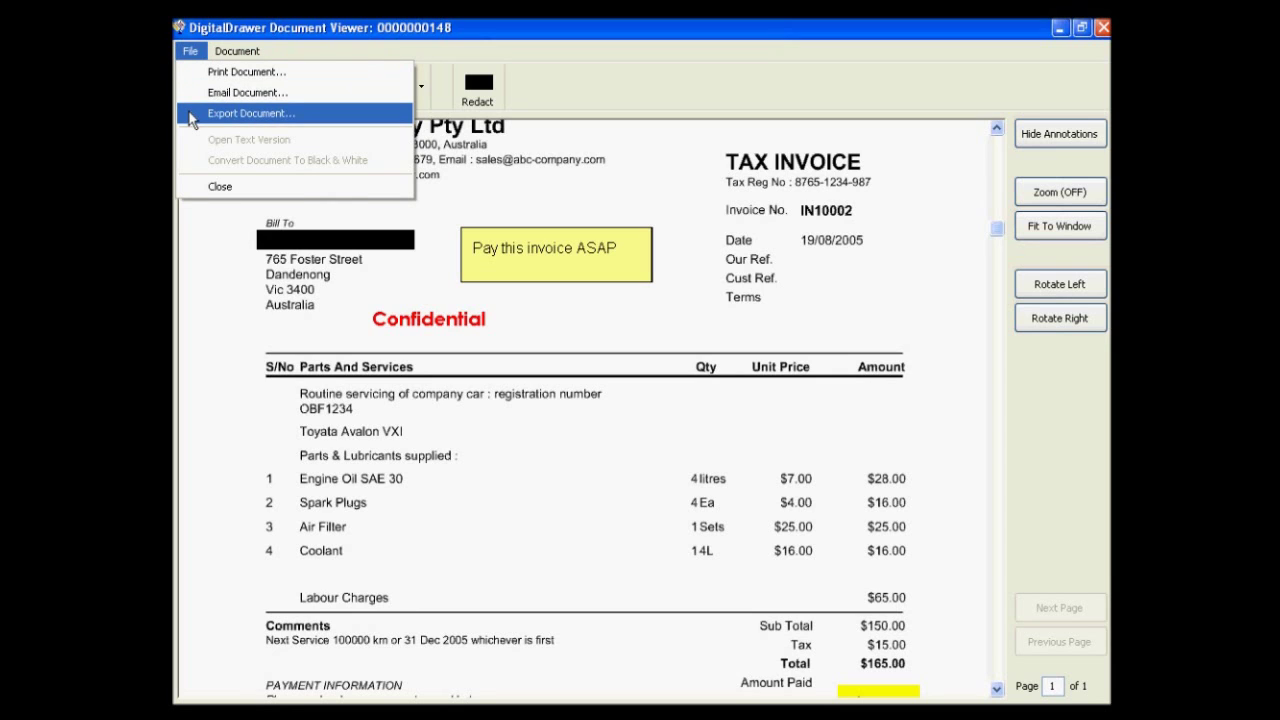
left_click(199, 72)
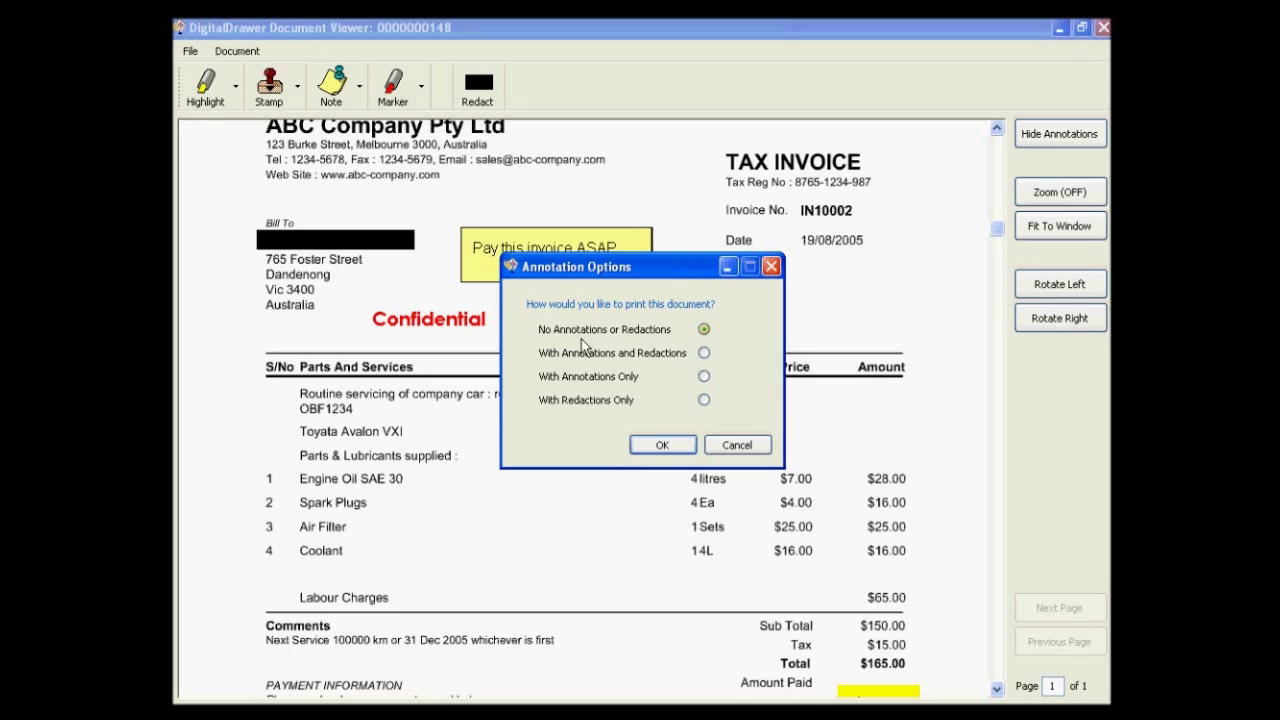
left_click(704, 353)
left_click(704, 400)
left_click(736, 448)
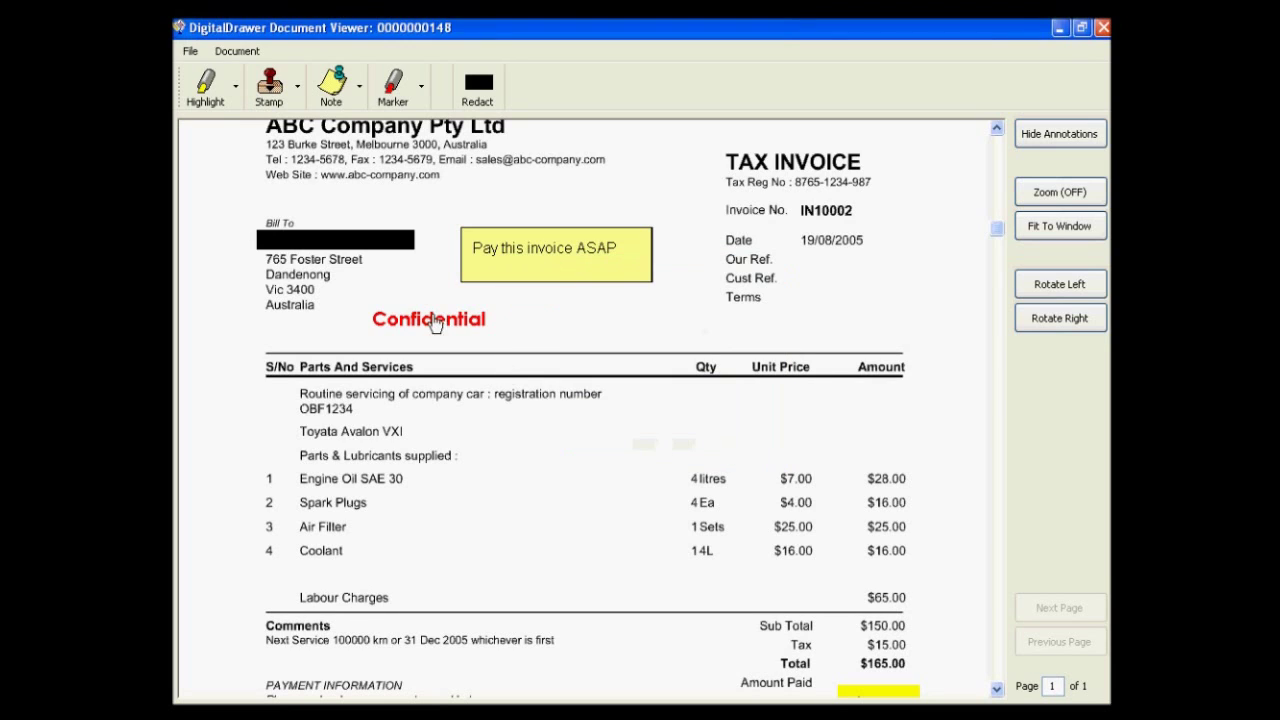
left_click(231, 52)
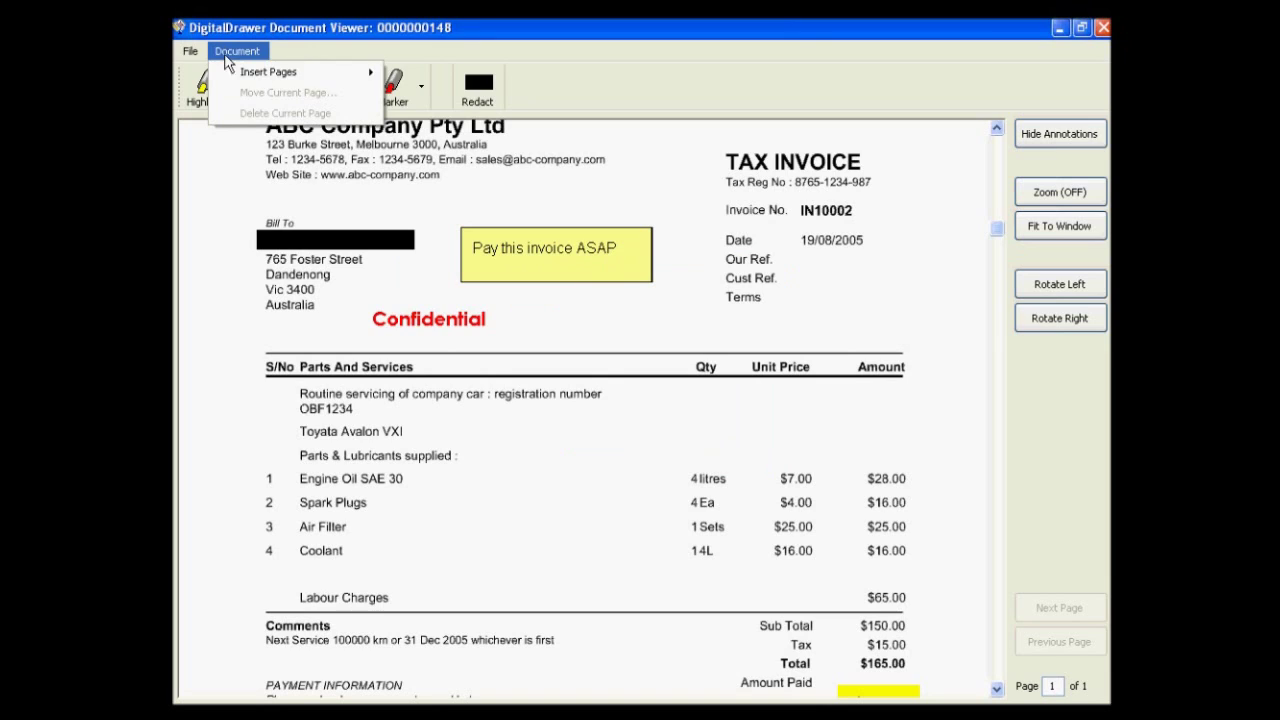
mouse_move(223, 73)
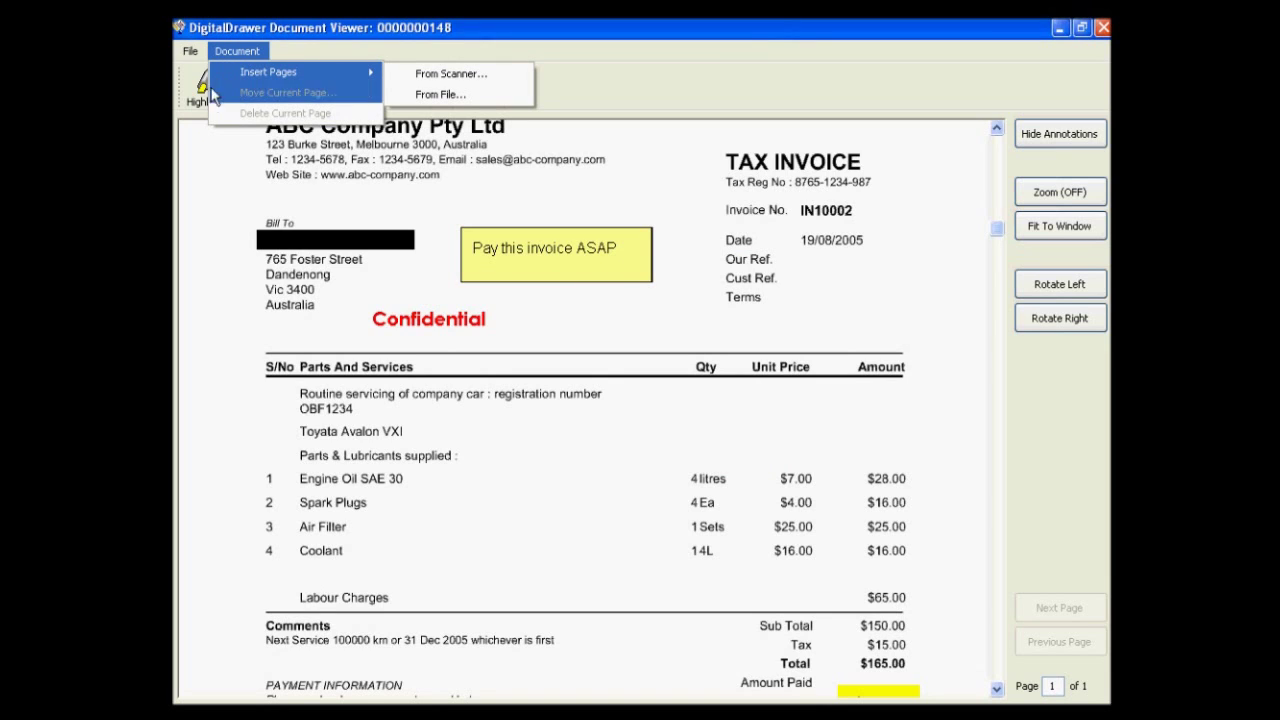
left_click(222, 176)
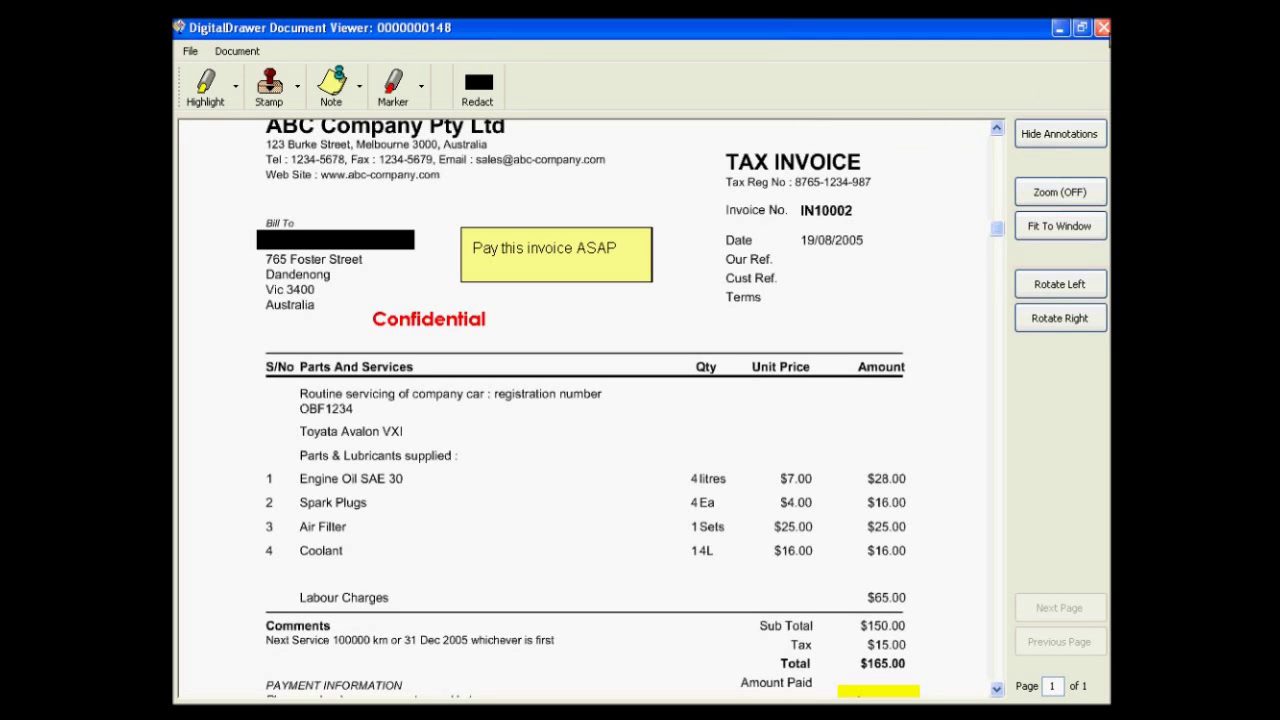
Close the document viewer and turn on edit mode for the Accounts Payable library.
left_click(1103, 27)
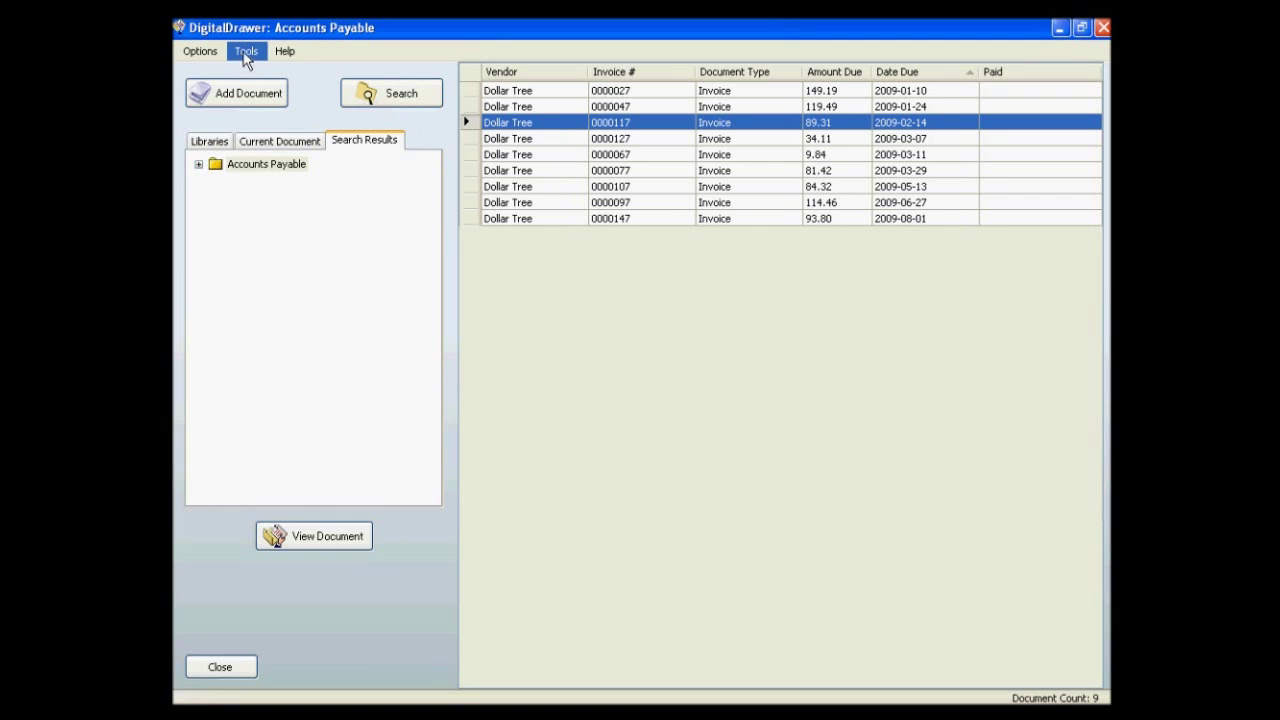
left_click(244, 55)
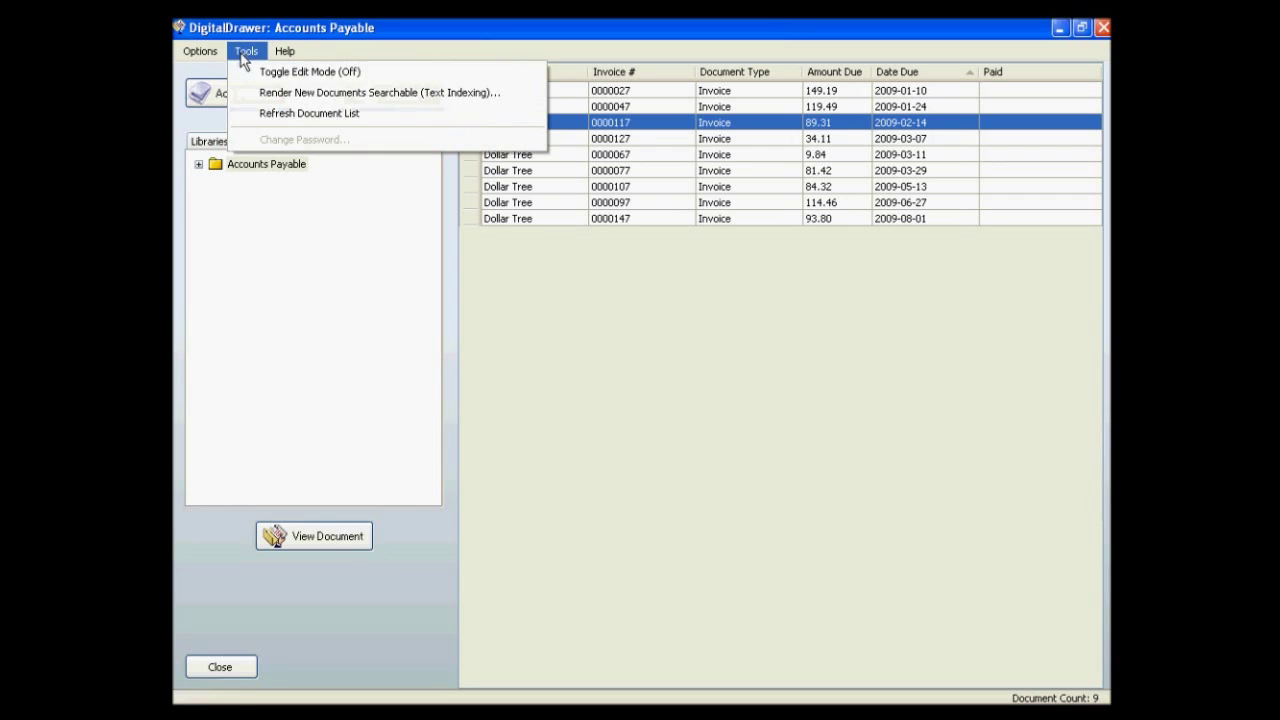
left_click(245, 75)
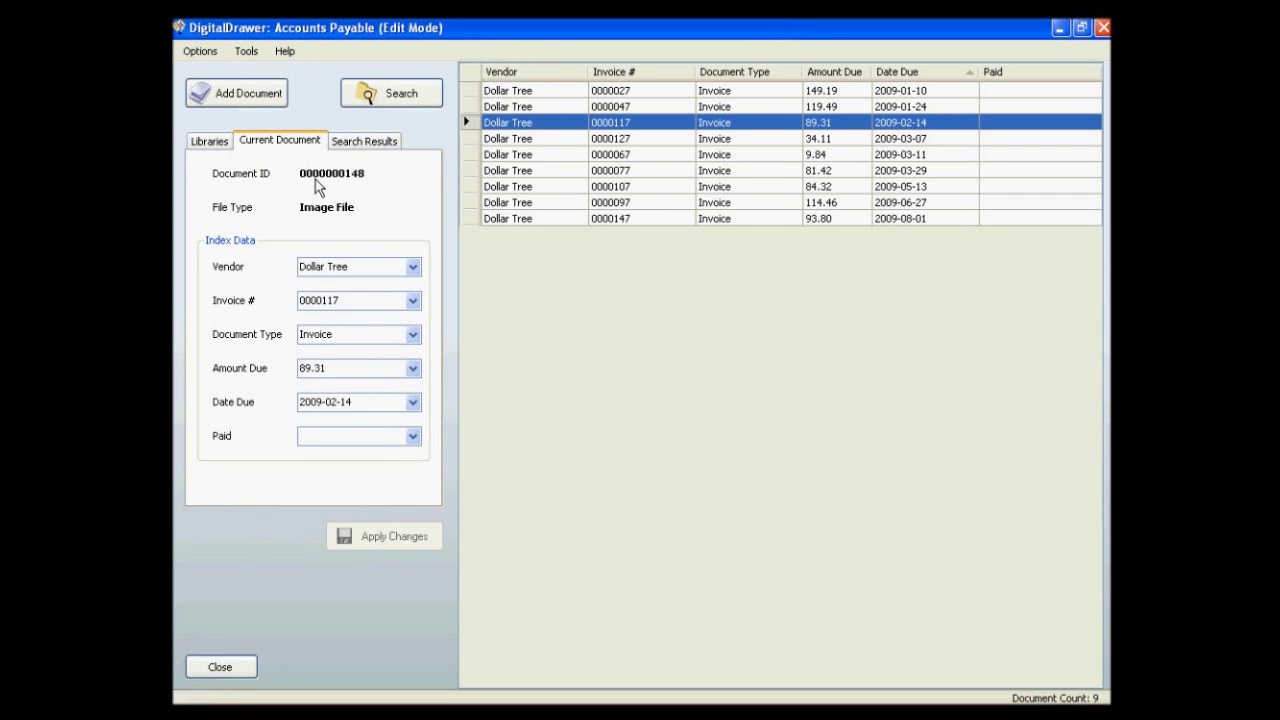
Set the Paid field of the Dollar Tree invoice due 2009-02-14 to Paid, apply the change and turn edit mode off.
left_click(412, 436)
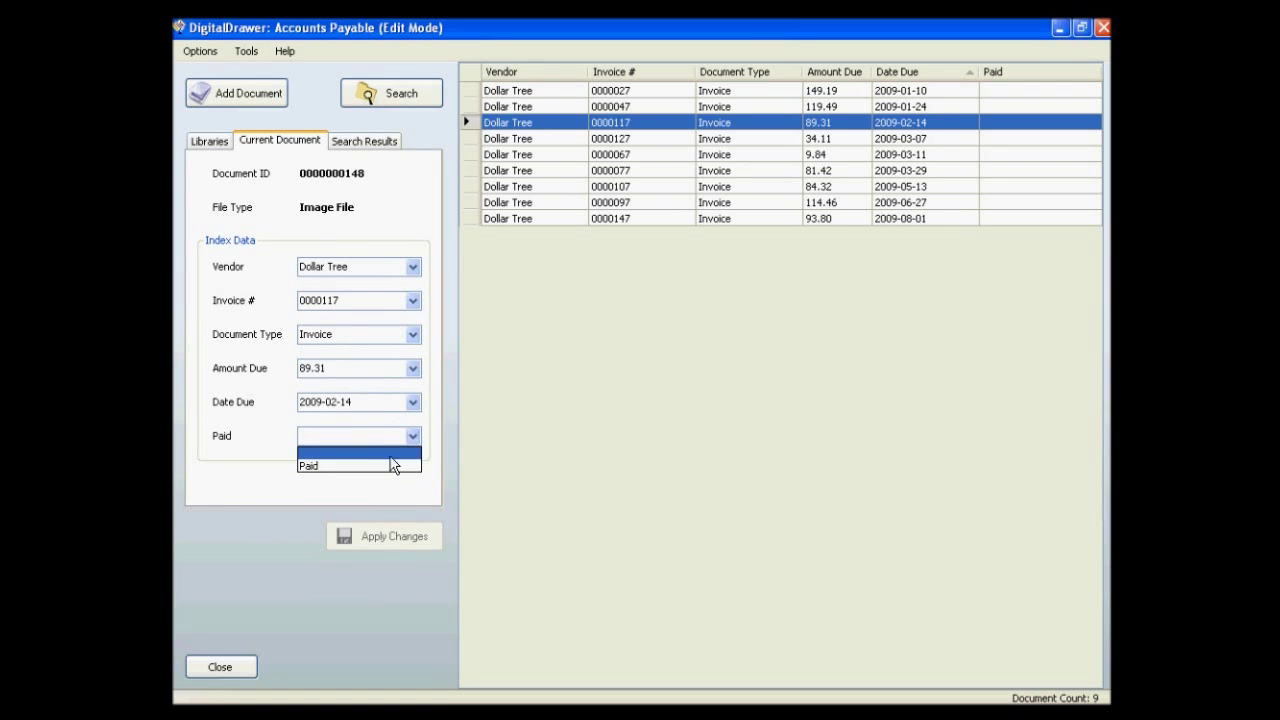
left_click(387, 466)
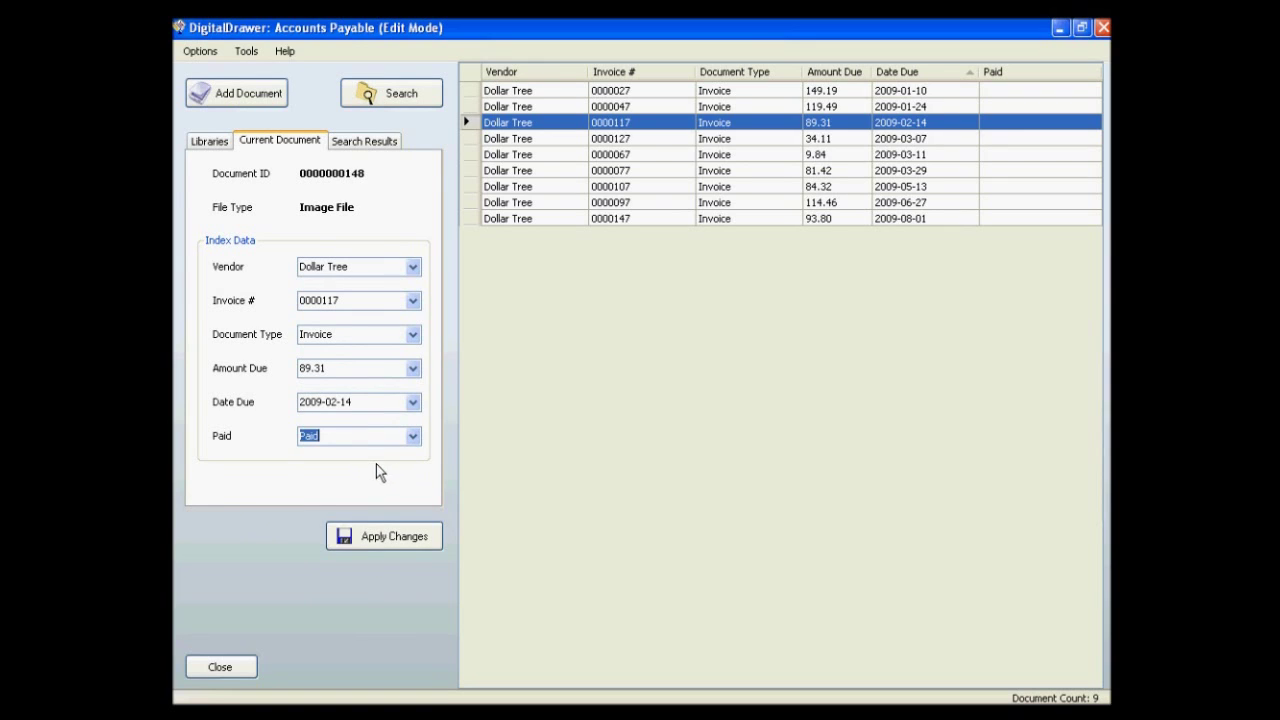
left_click(384, 541)
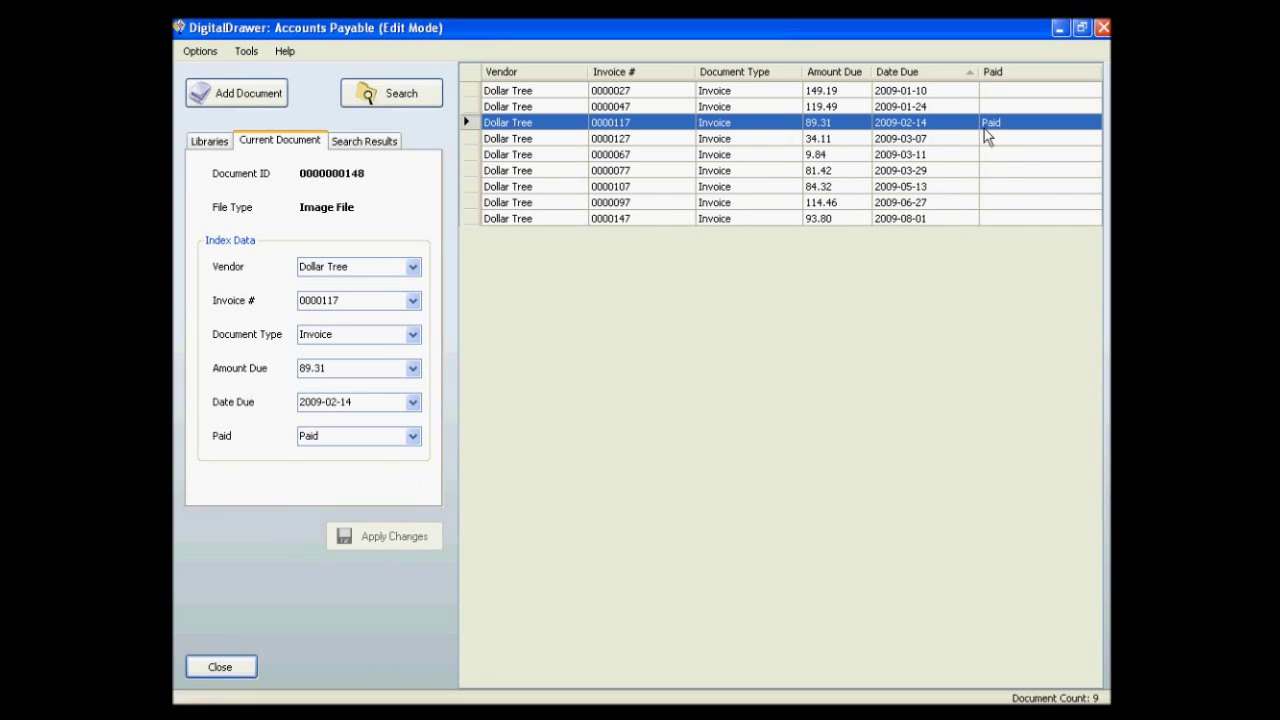
left_click(246, 51)
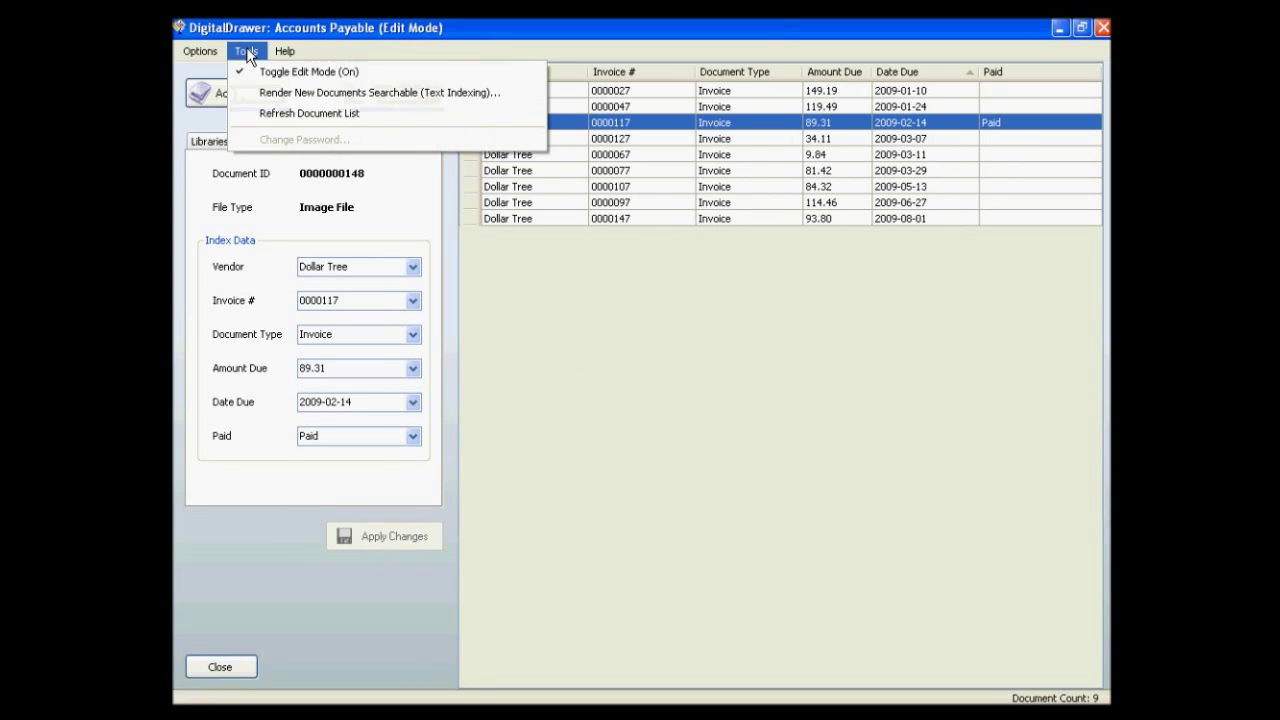
left_click(254, 70)
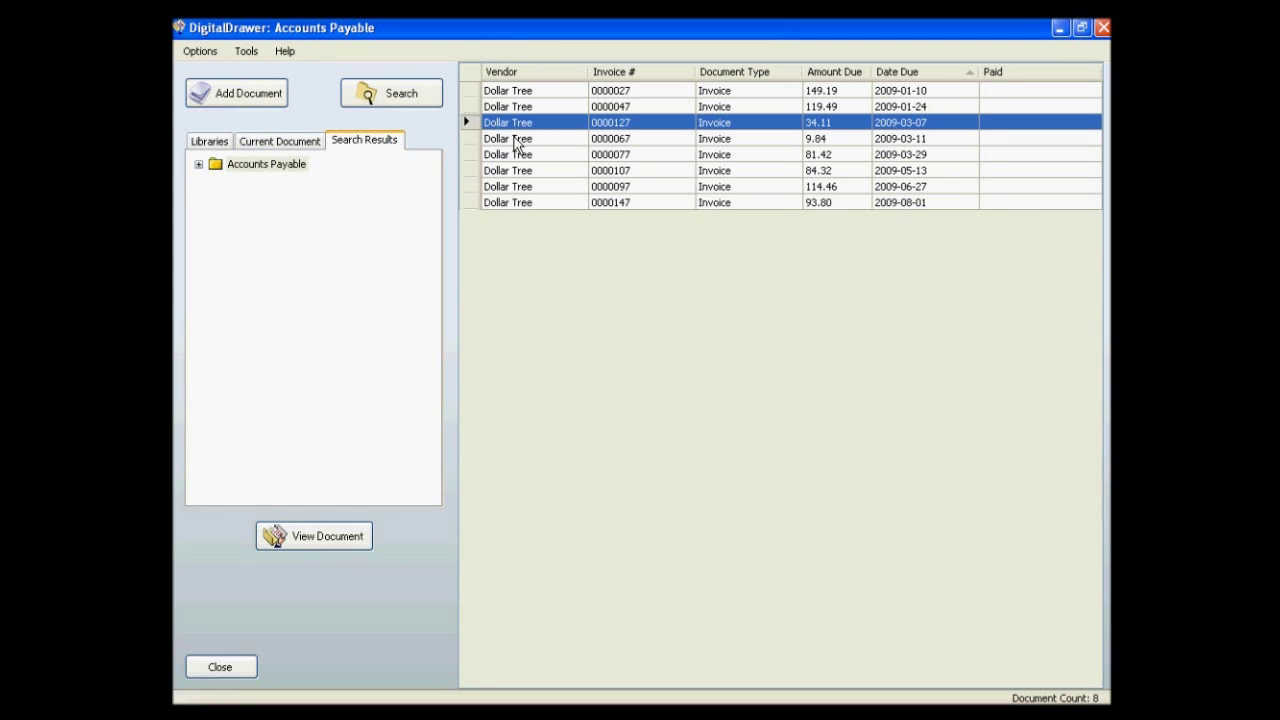
Add the invoices due 2009-03-29 and 2009-05-13 to the selection and review the actions available for the selected documents.
left_click(527, 156, "ctrl")
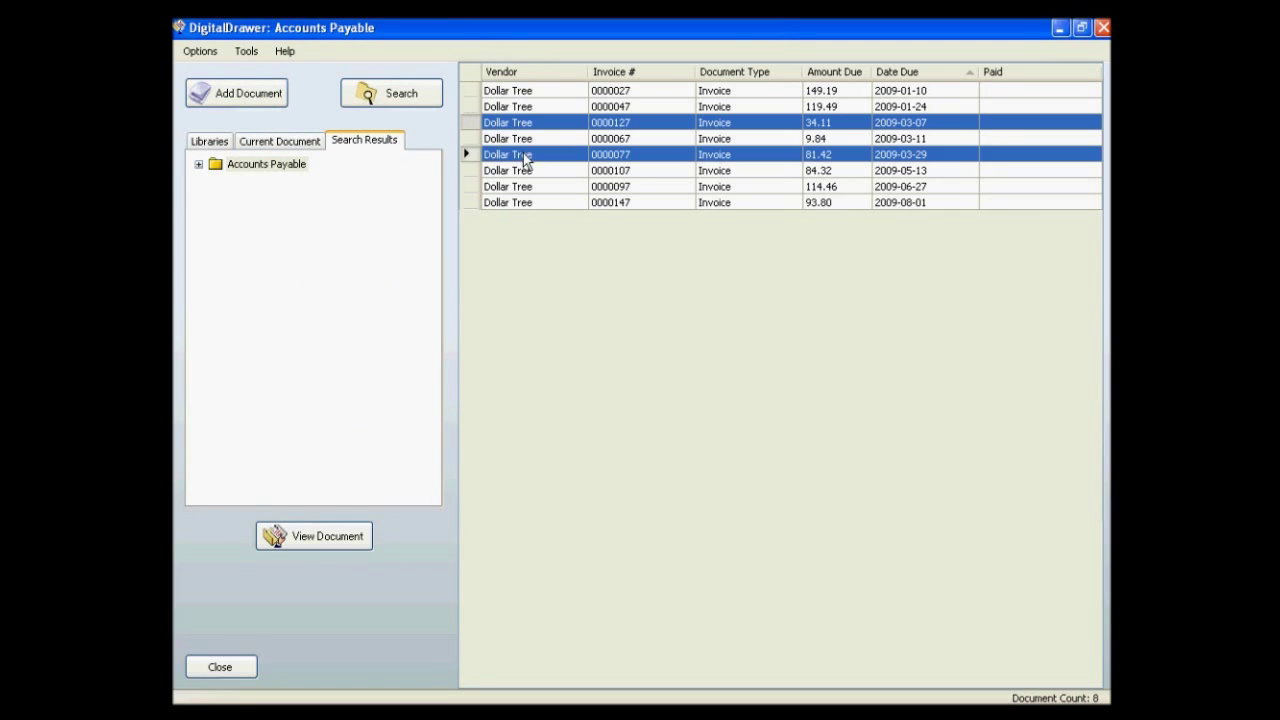
left_click(527, 172, "ctrl")
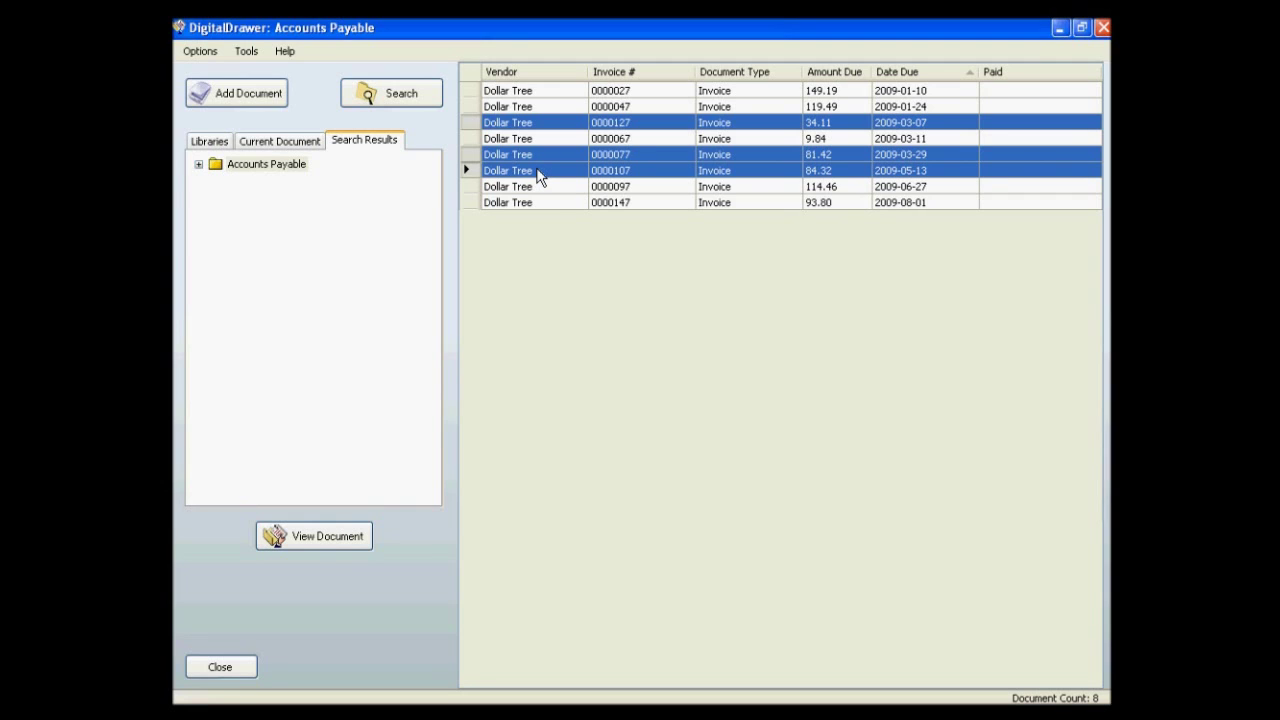
right_click(538, 176)
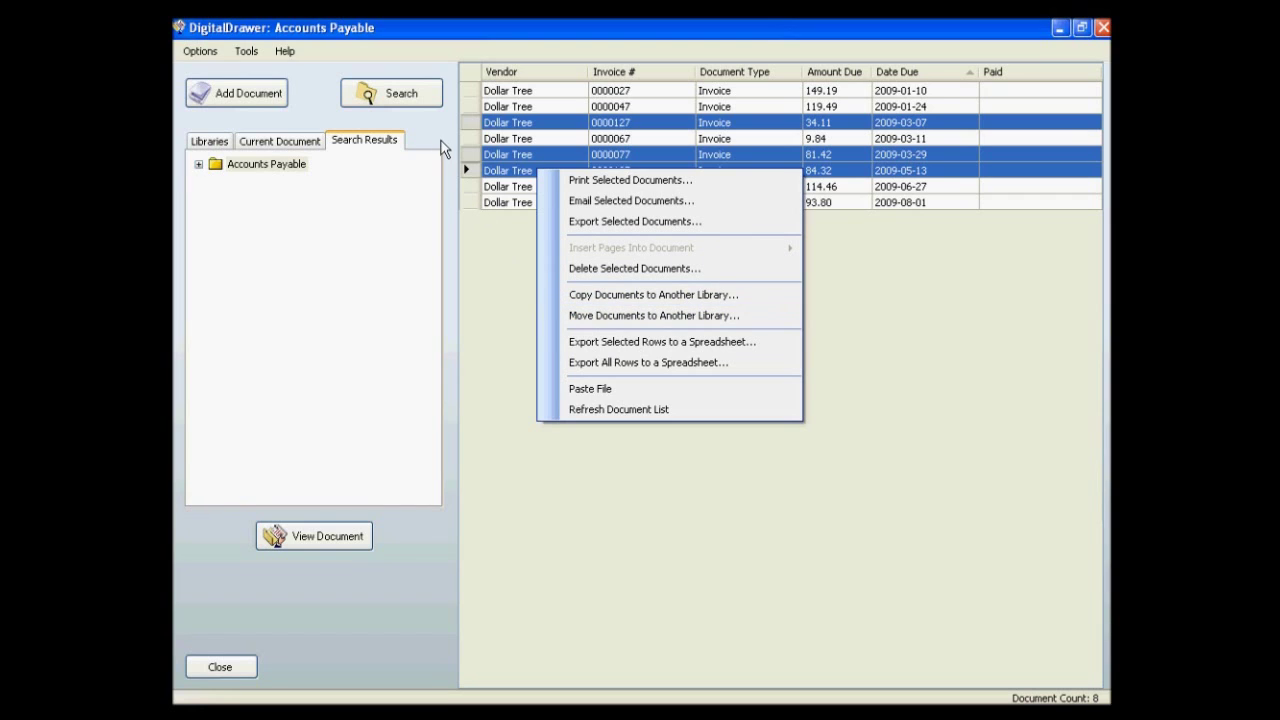
left_click(439, 140)
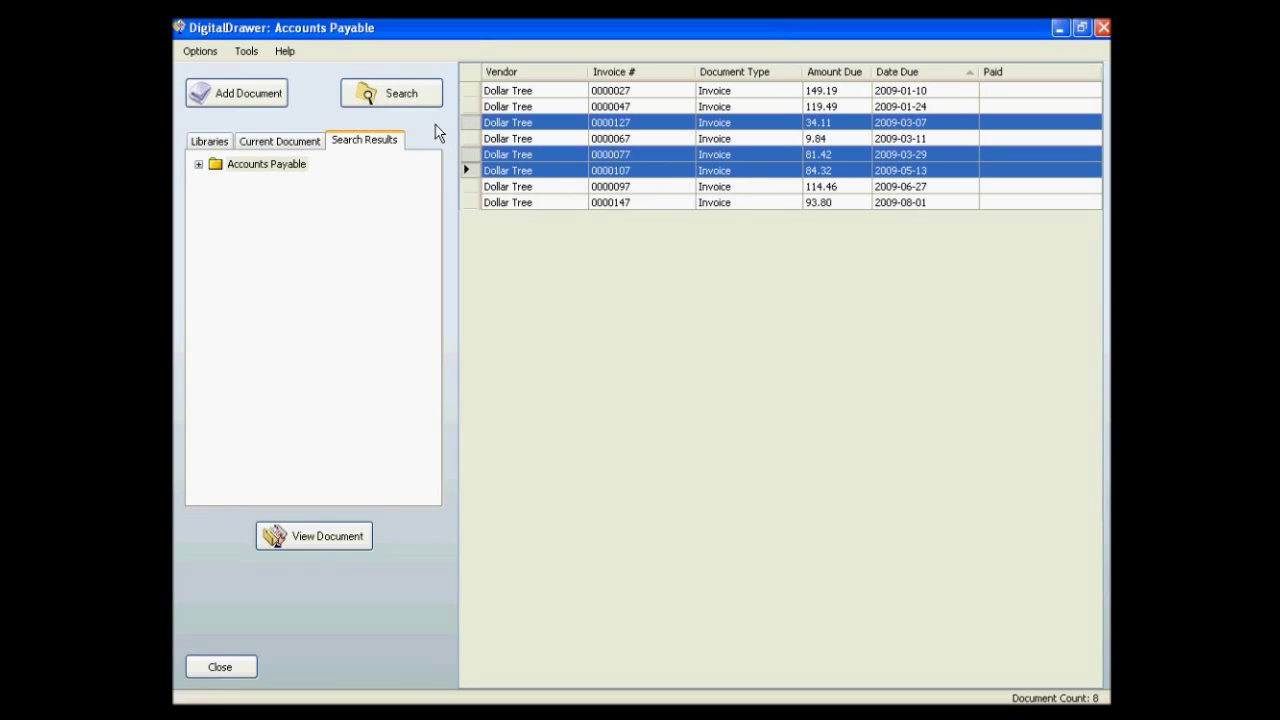
Open the DigitalDrawer Help and maximize its window.
left_click(286, 55)
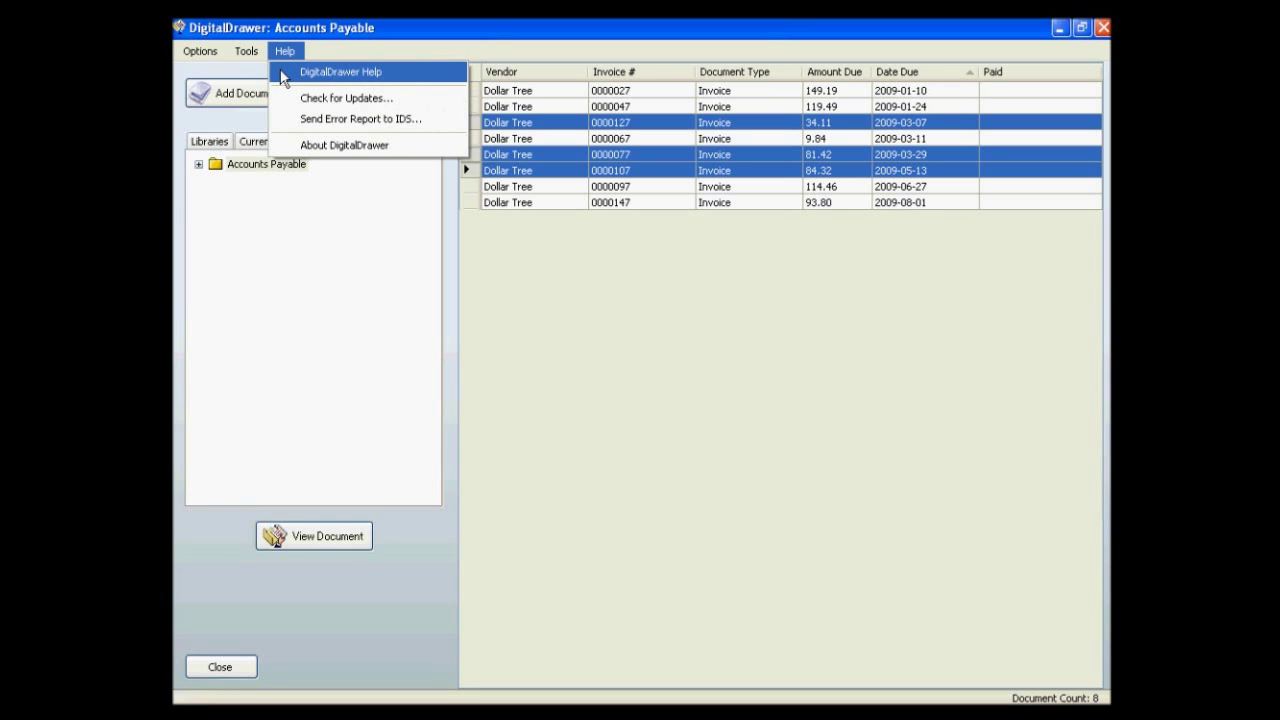
left_click(284, 75)
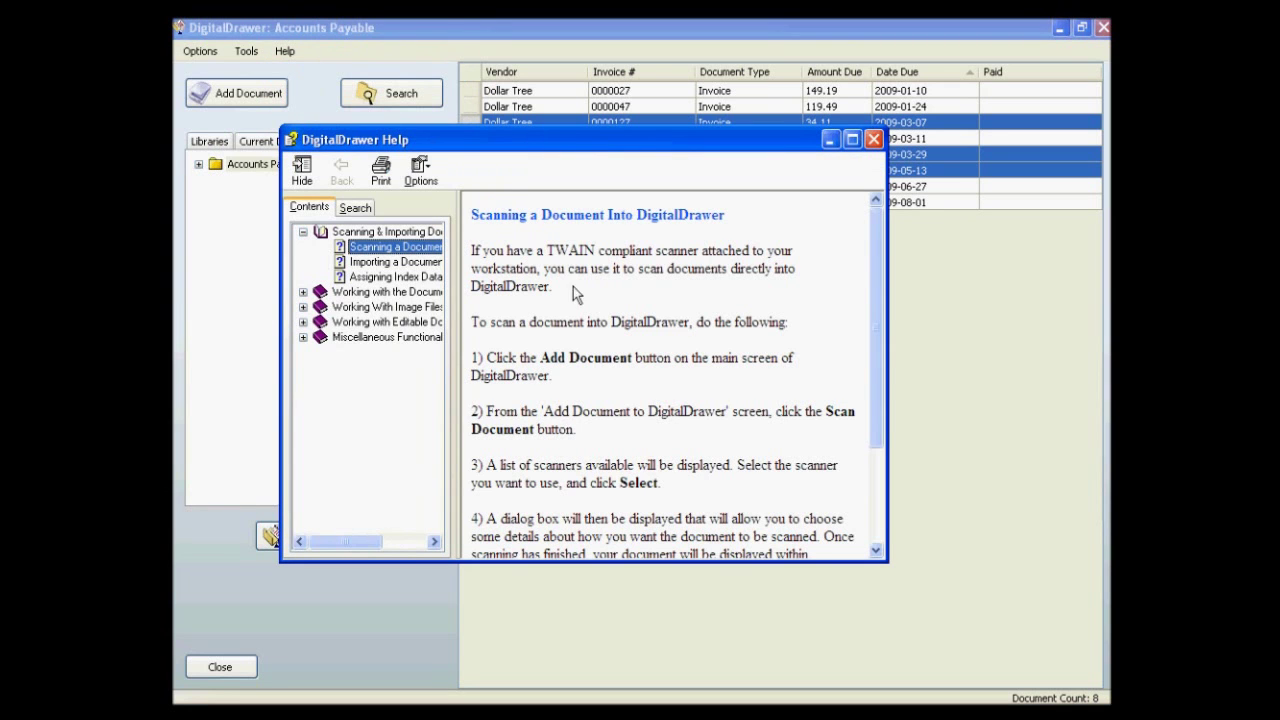
left_click(852, 139)
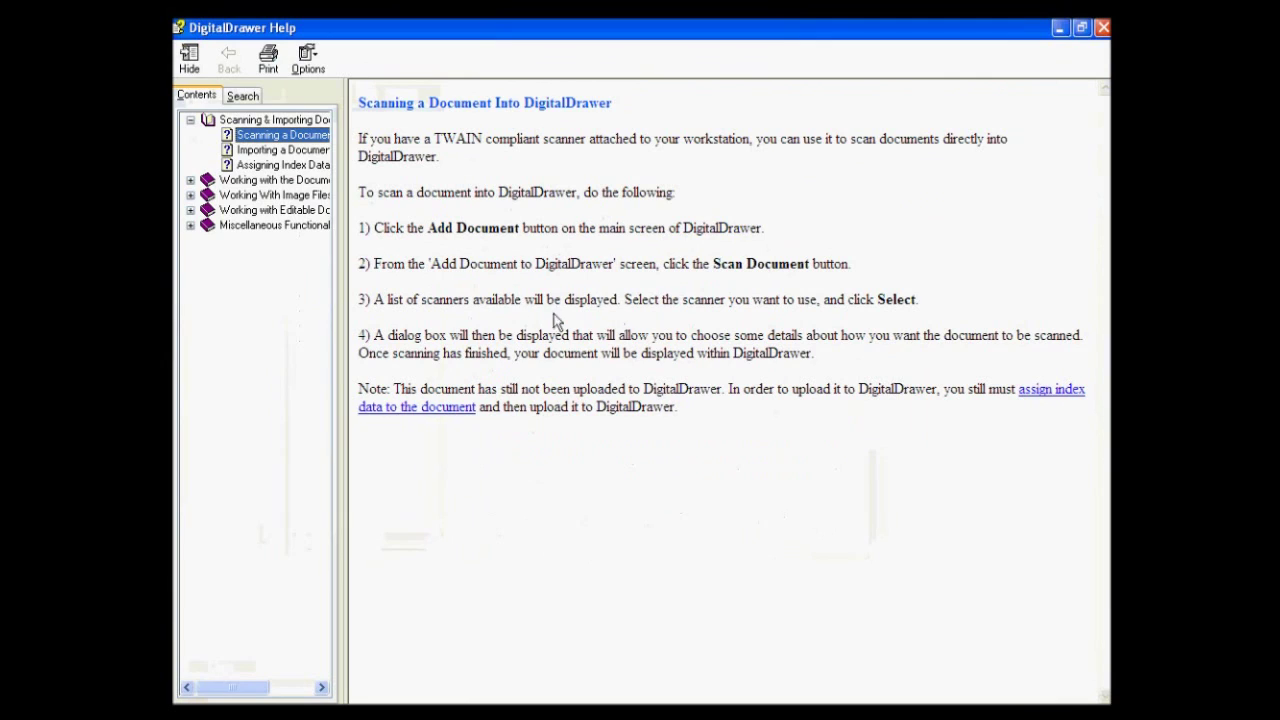